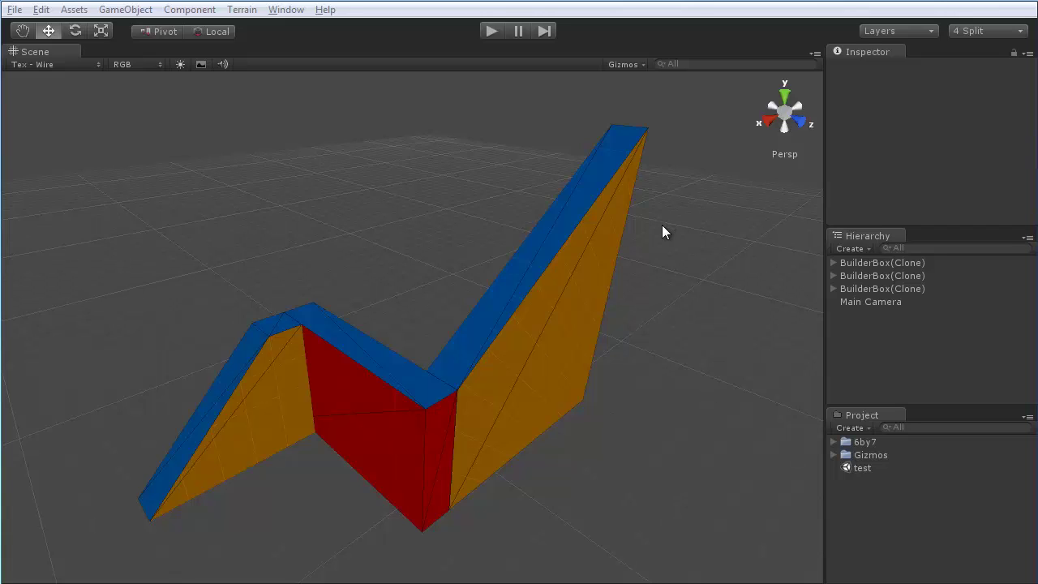
middle_click_drag(661, 233, 641, 244)
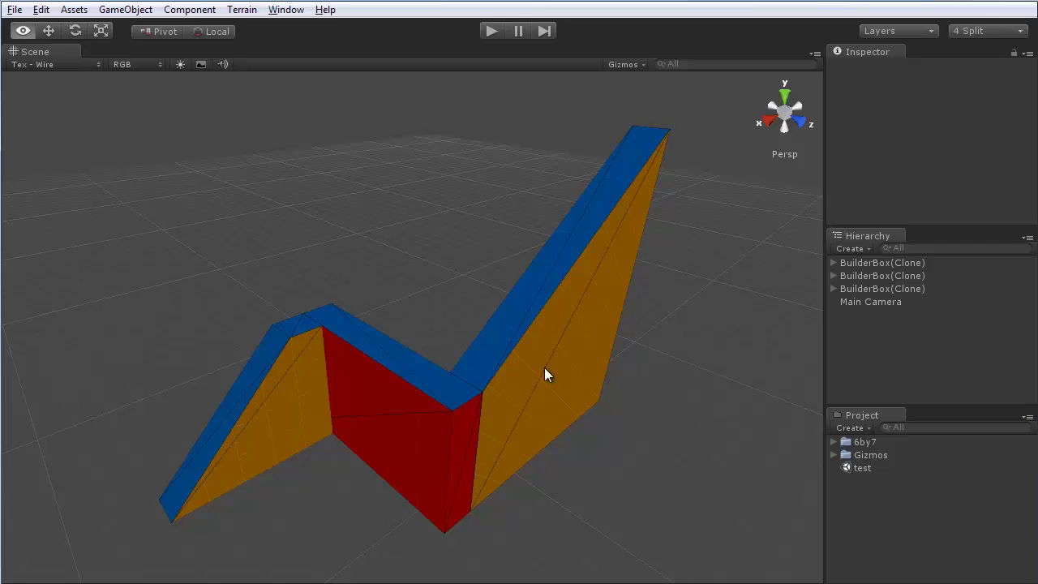
left_click_drag(544, 367, 485, 319, "alt")
scroll(487, 327, "up", 4)
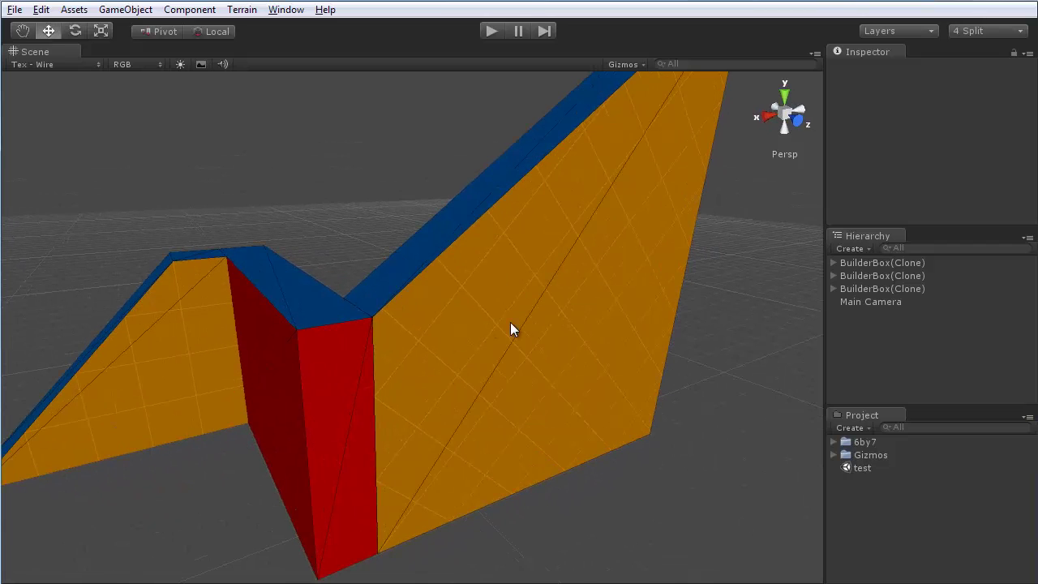
left_click_drag(510, 323, 530, 328, "alt")
left_click_drag(442, 385, 448, 346, "alt")
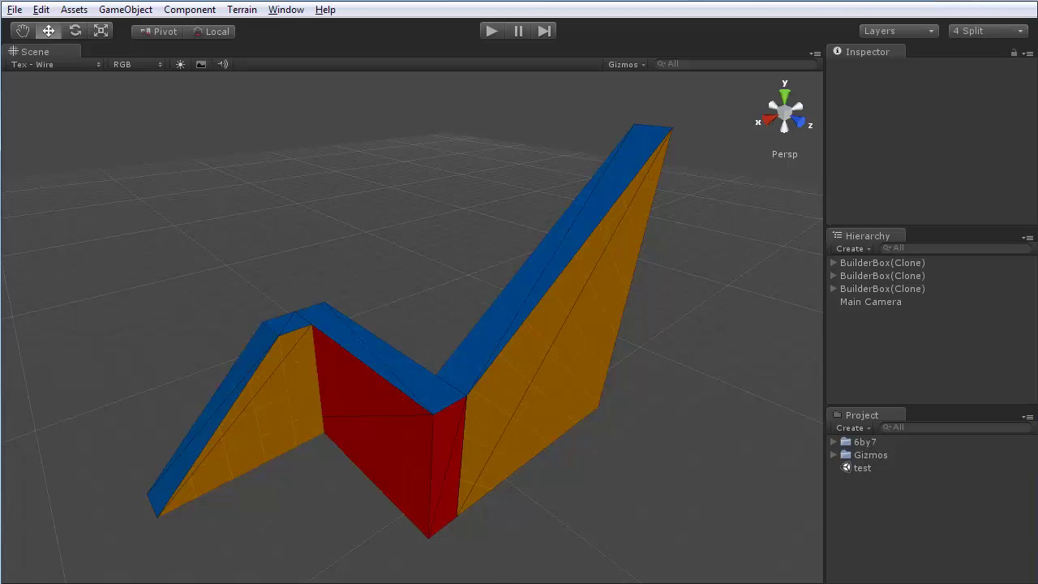
- Import the ProBuilder2_Milestone1 package into the project with all of its items
key("alt+Tab")
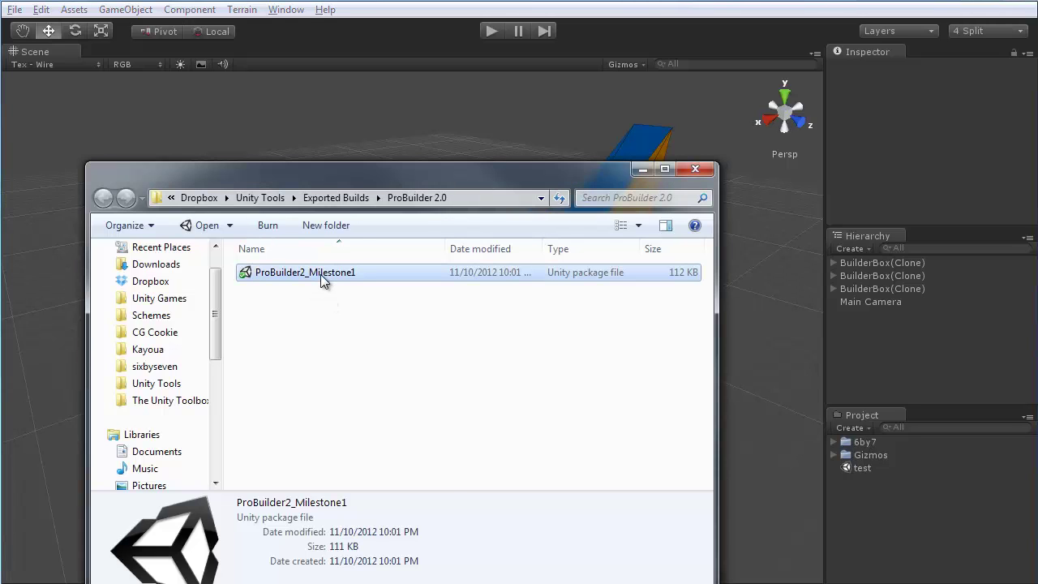
double_click(321, 274)
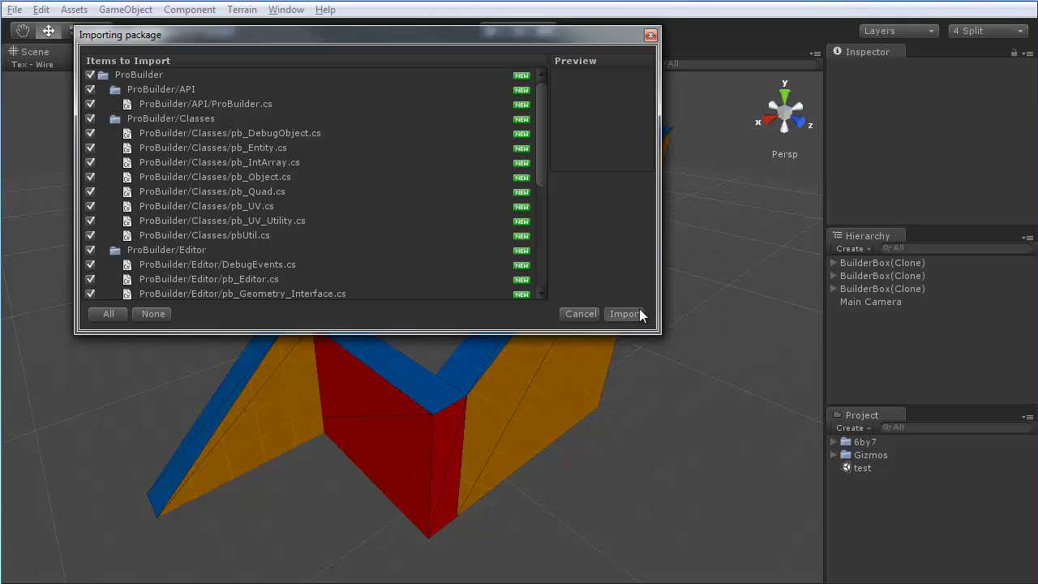
left_click(625, 314)
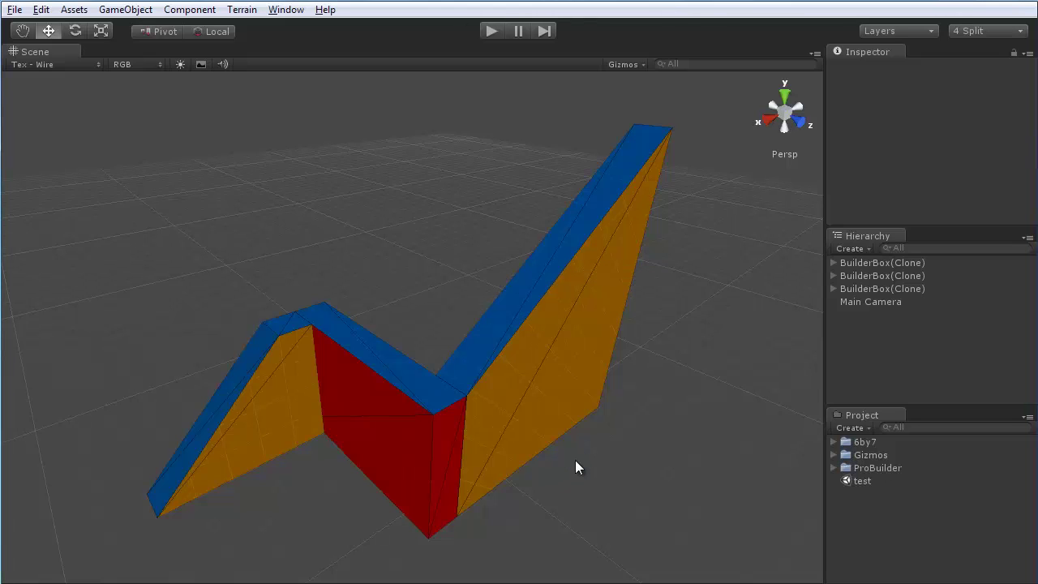
- Update all ProBuilder objects in the scene to version 2.0, accepting the upgrade
middle_click_drag(438, 337, 443, 337)
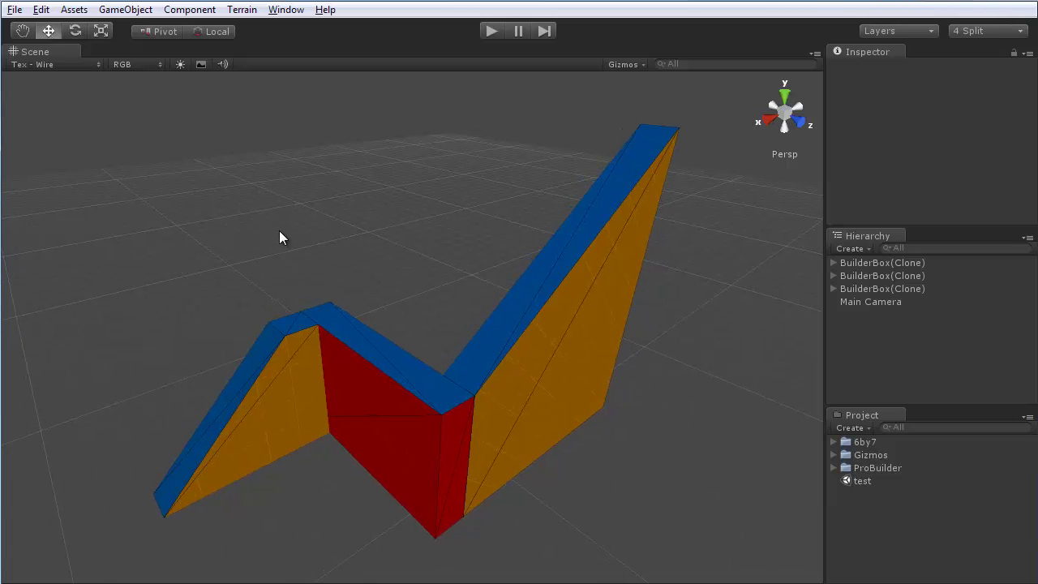
left_click(276, 11)
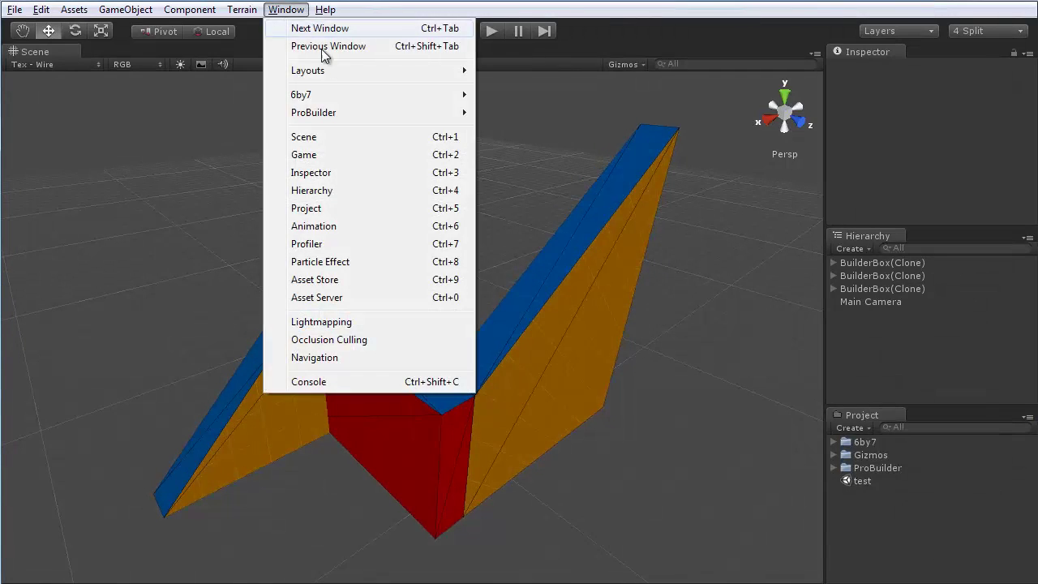
mouse_move(341, 113)
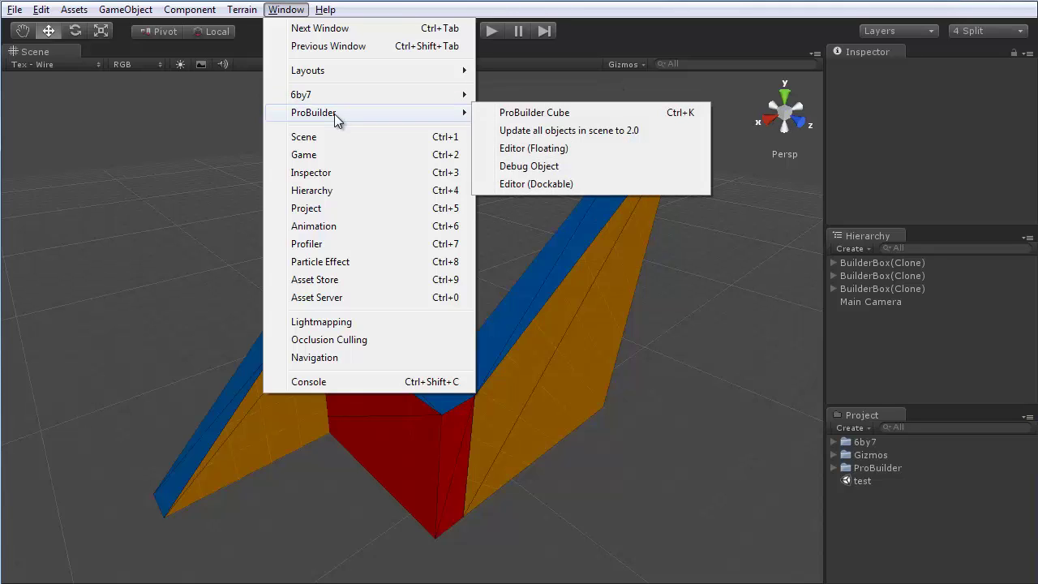
left_click(554, 137)
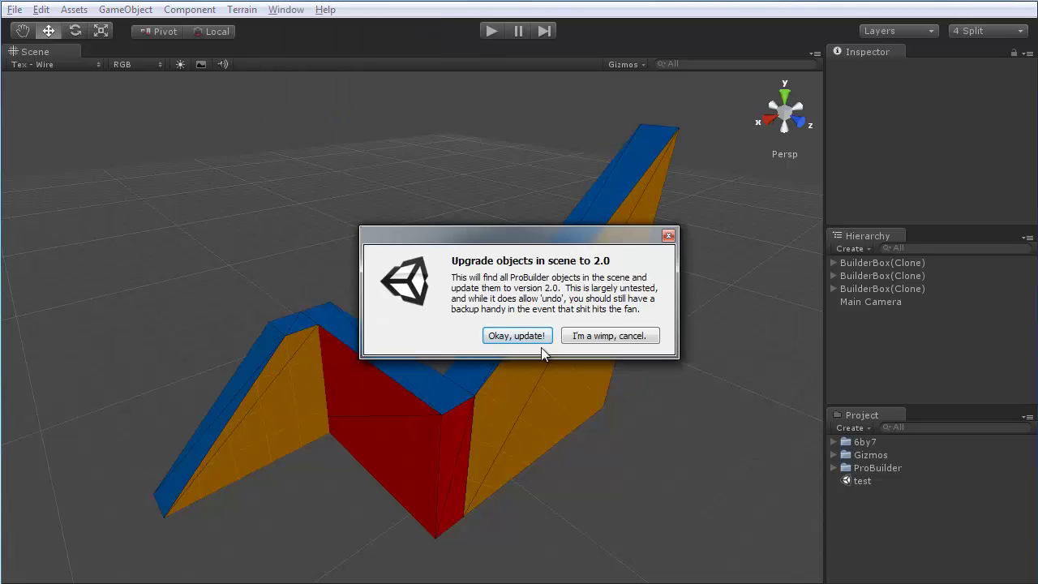
left_click(523, 336)
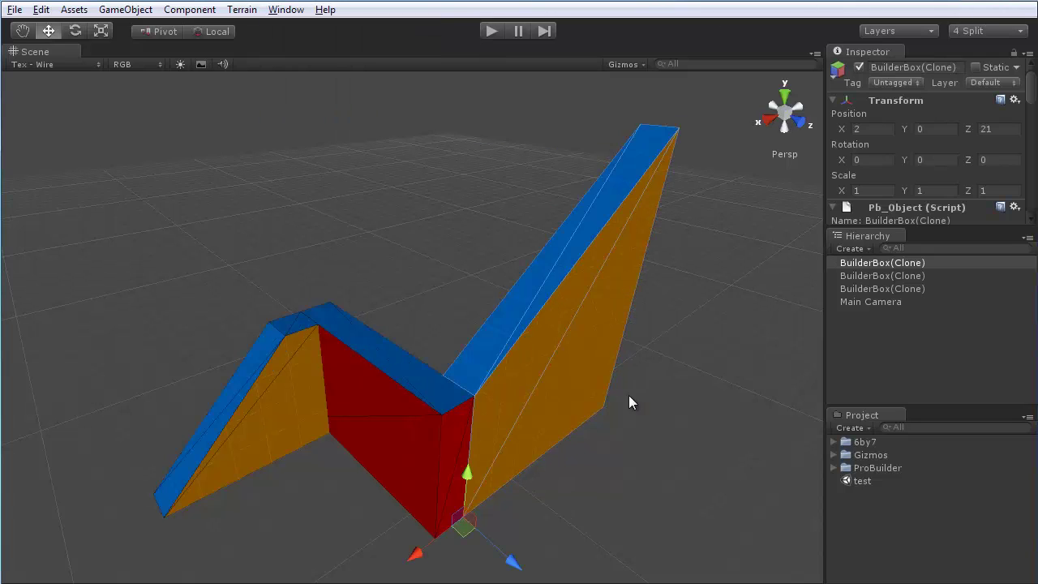
- Examine the three upgraded wall pieces in the scene from several angles and distances
left_click_drag(326, 349, 367, 323, "alt")
scroll(368, 323, "up", 3)
left_click_drag(454, 340, 417, 328, "alt")
left_click_drag(555, 364, 682, 359, "alt")
key("f")
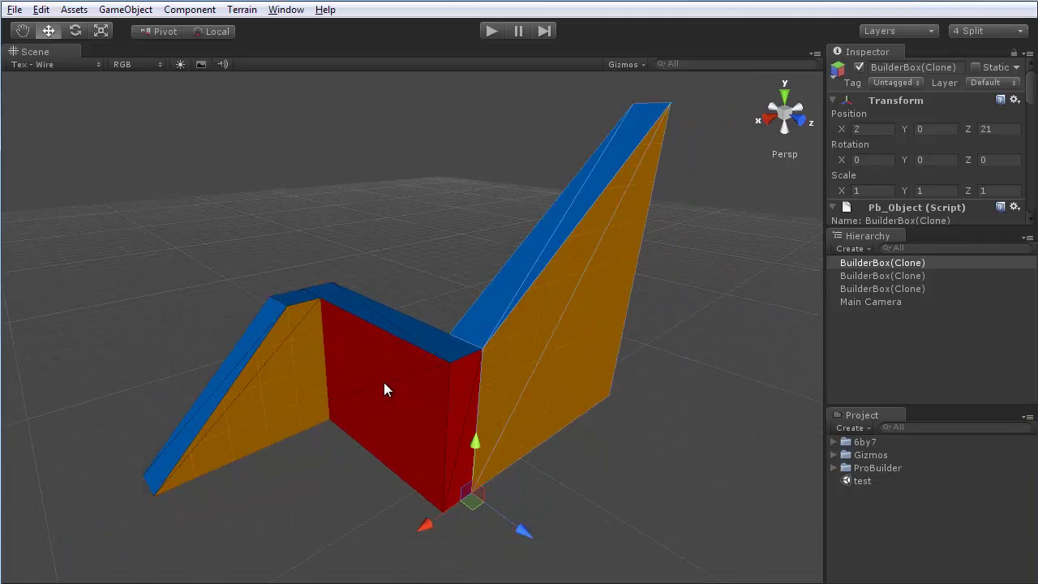
left_click_drag(384, 382, 414, 358, "alt")
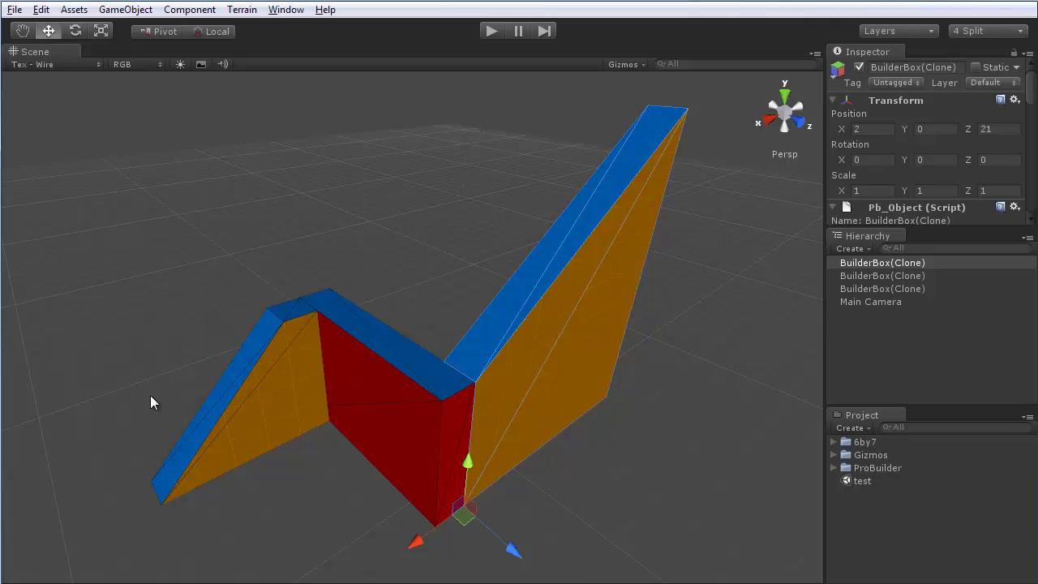
left_click_drag(450, 353, 391, 330, "alt")
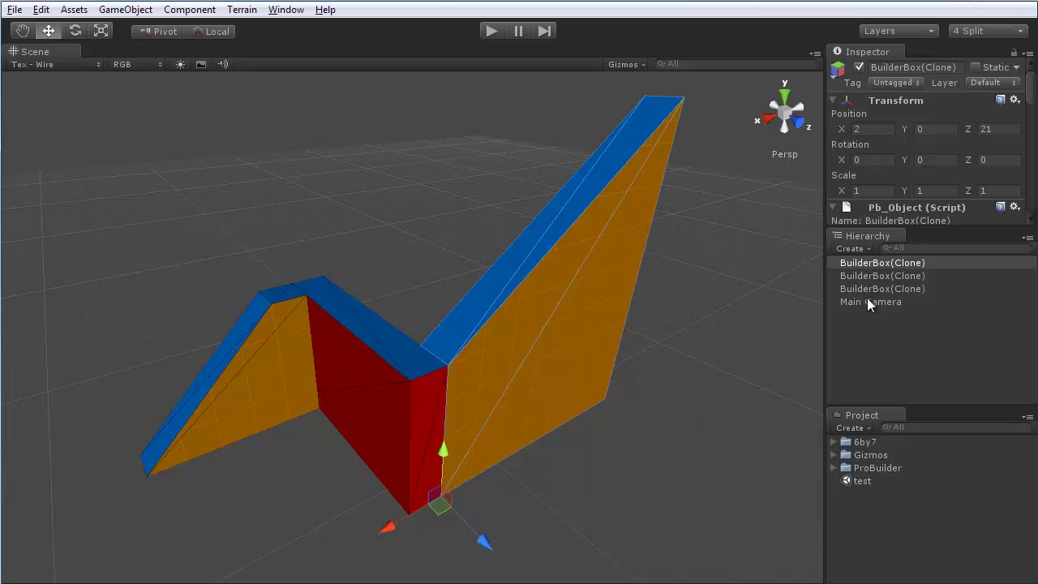
- Select each BuilderBox(Clone) object in turn and examine its mesh in the scene
left_click(885, 274)
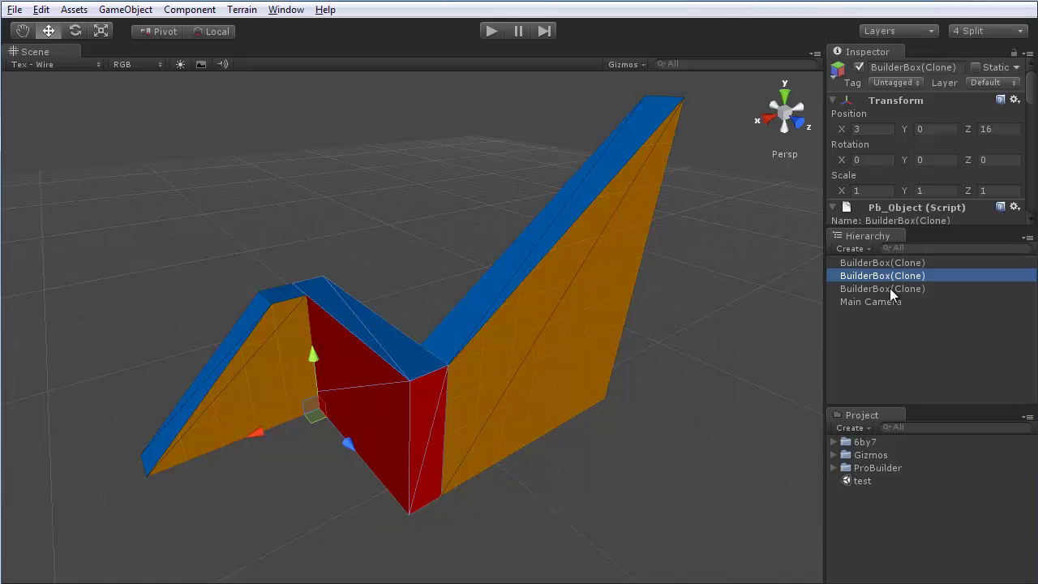
left_click(890, 288)
left_click(896, 264)
left_click(894, 279)
left_click_drag(381, 283, 433, 282, "alt")
scroll(413, 288, "up", 5)
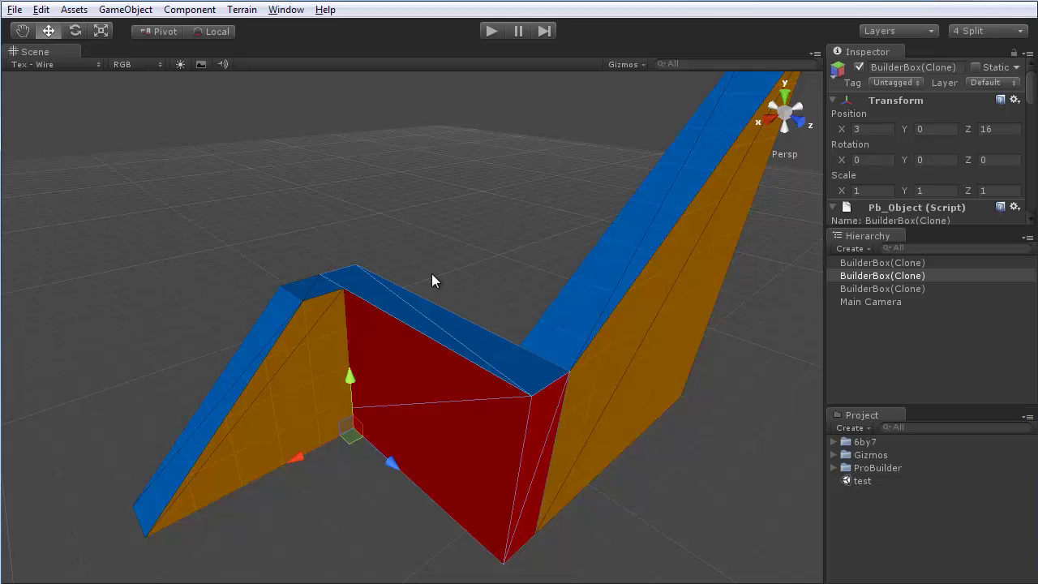
mouse_move(484, 359)
left_mouse_down("alt")
mouse_move(568, 381)
mouse_move(467, 367)
left_mouse_up("alt")
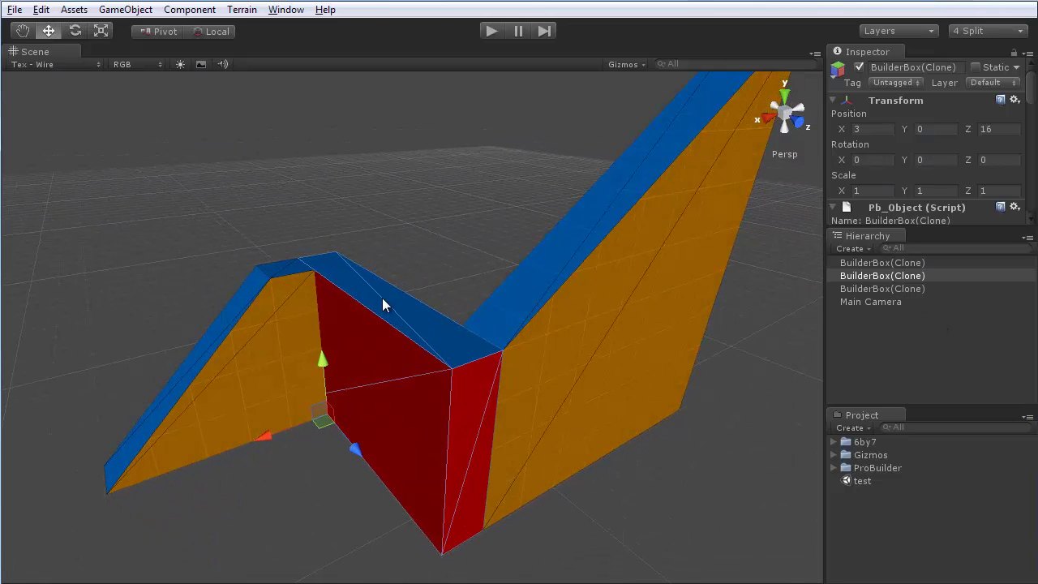
left_click_drag(379, 301, 542, 317, "alt")
left_click(551, 292)
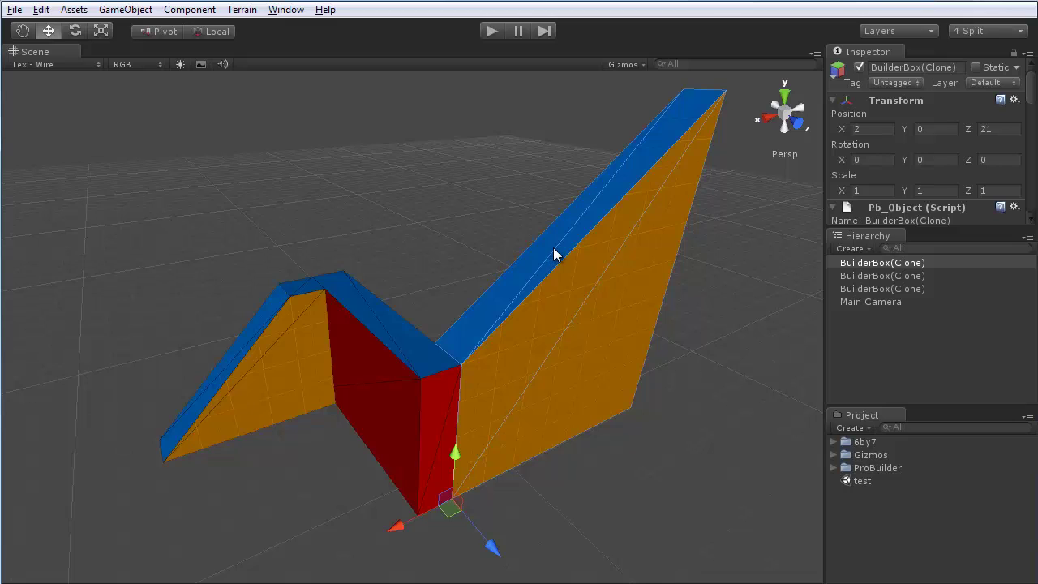
left_click_drag(554, 260, 428, 369, "alt")
left_click(419, 381)
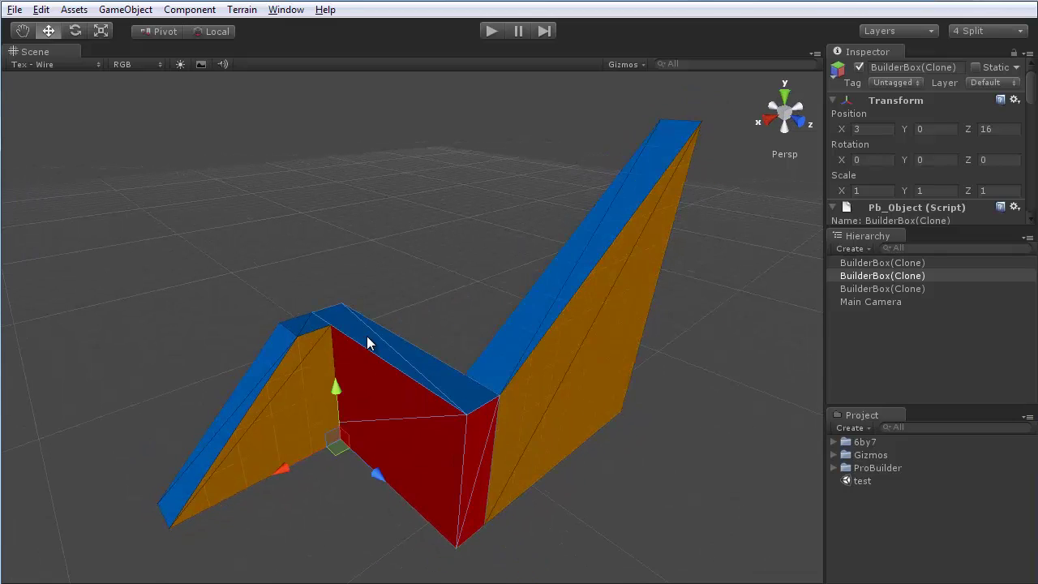
left_click_drag(486, 371, 476, 349, "alt")
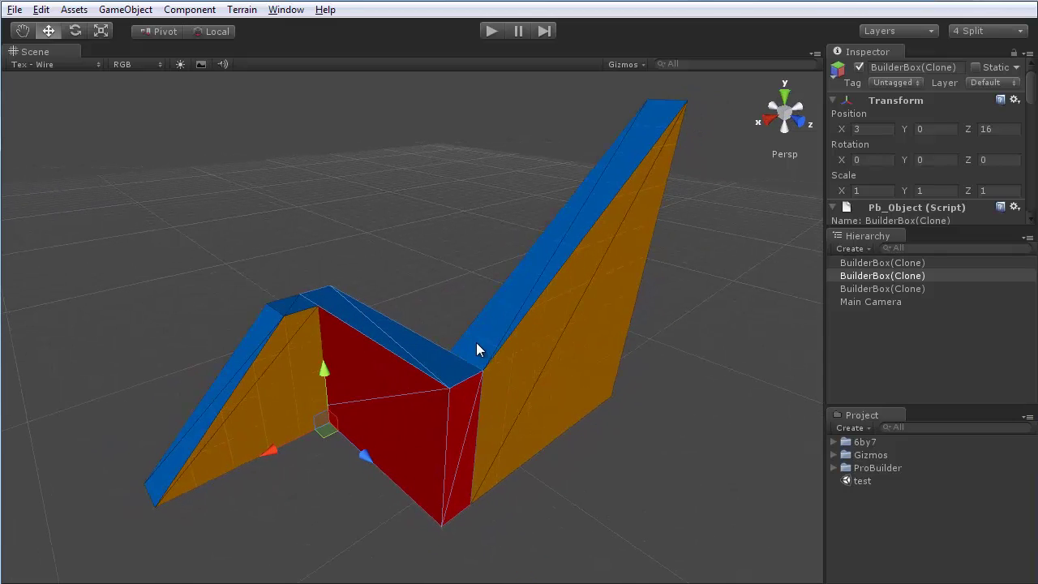
- Open the ProBuilder editor as a floating window
left_click(286, 9)
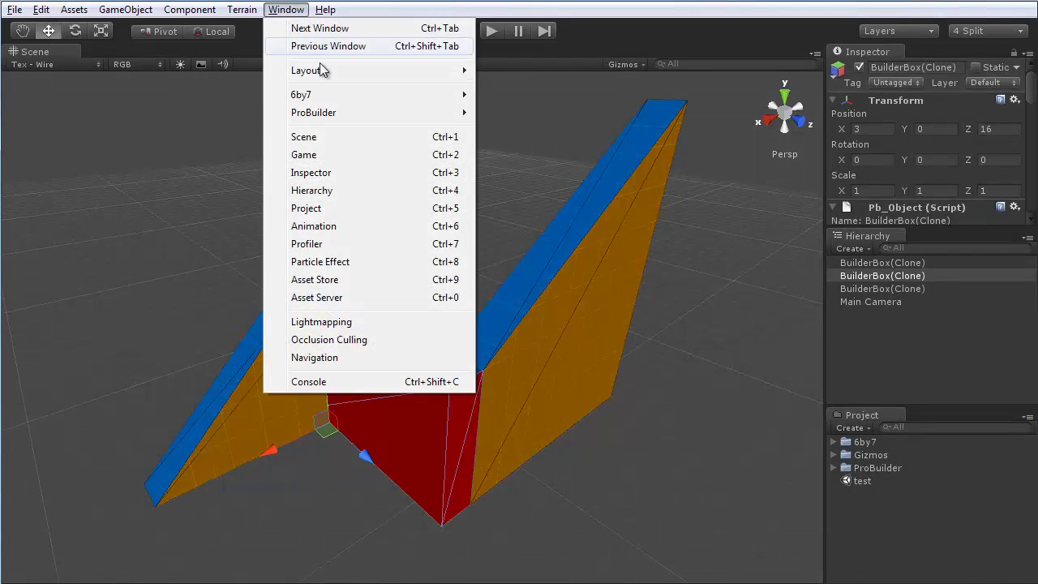
mouse_move(328, 116)
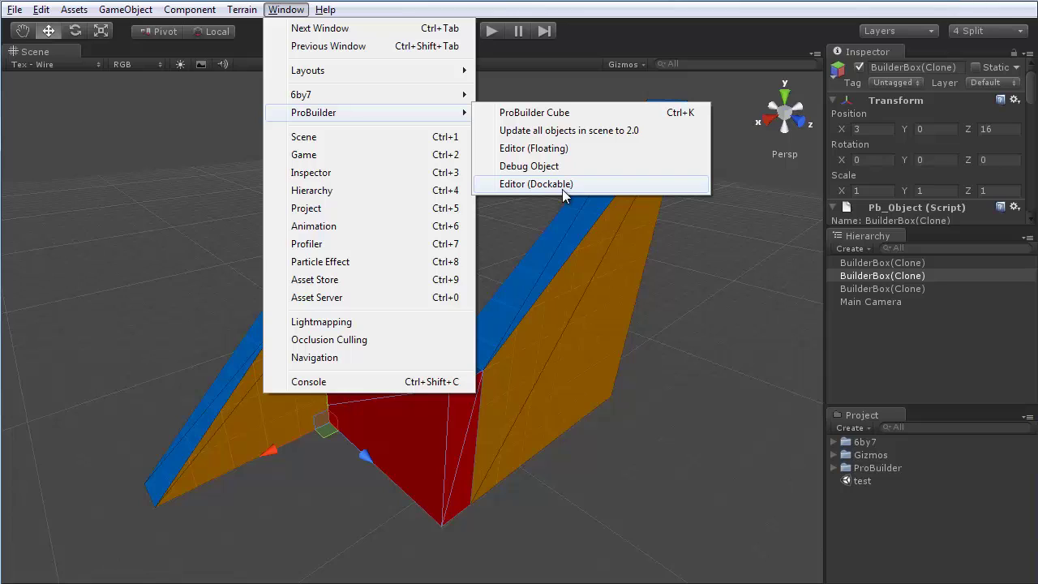
left_click(545, 151)
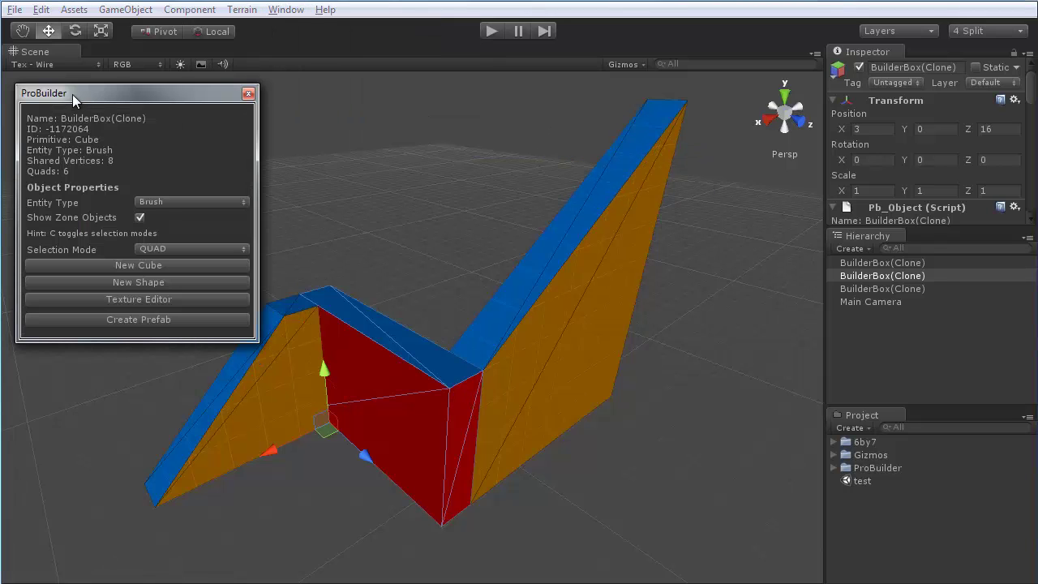
- Select the top face of the red middle wall and lower it below the neighbouring walls
left_click_drag(579, 341, 528, 300, "alt")
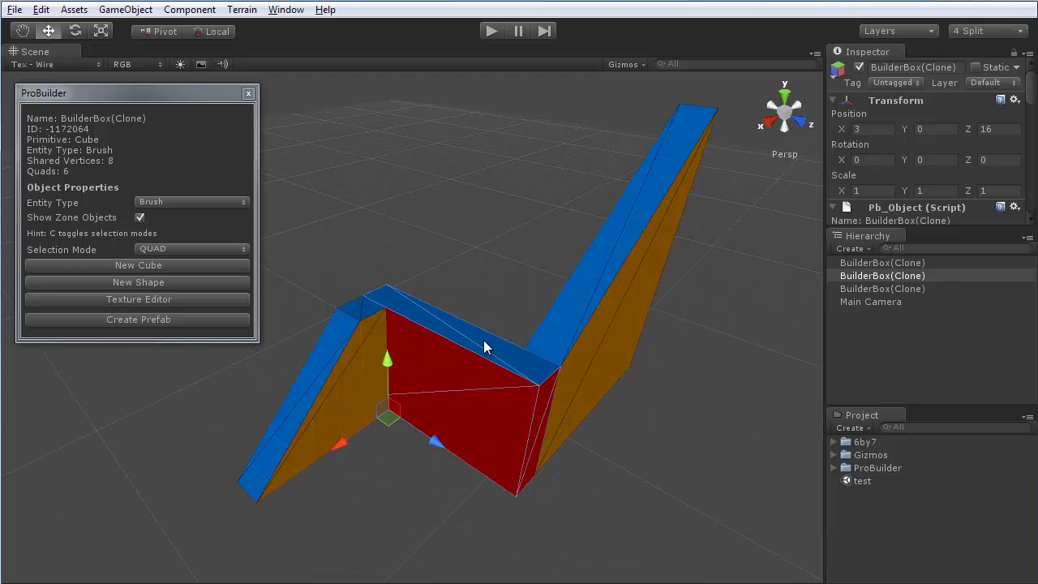
key("alt")
left_click_drag(505, 408, 442, 376, "alt")
left_click(438, 335)
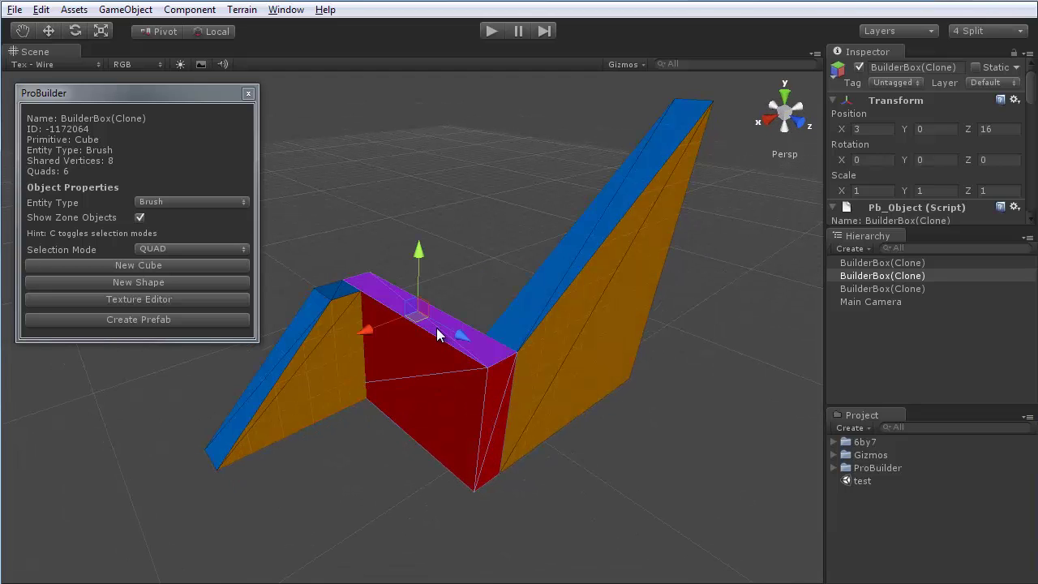
left_click_drag(423, 418, 533, 262, "alt")
- In vertex selection mode, select the middle wall's end vertices beside the tall wall and pull them back to shorten the block
key("c")
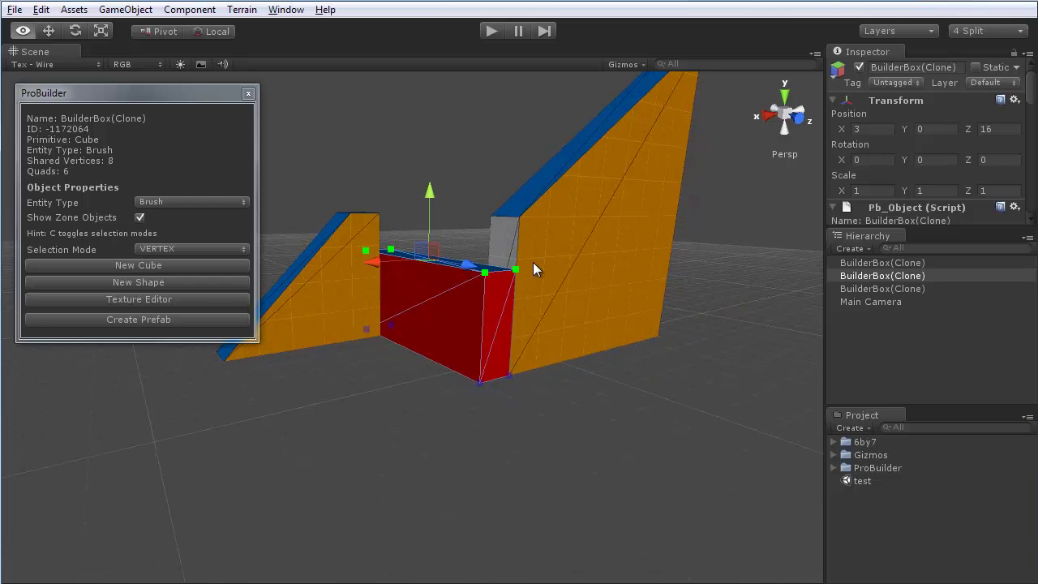
left_click_drag(489, 371, 512, 408, "alt")
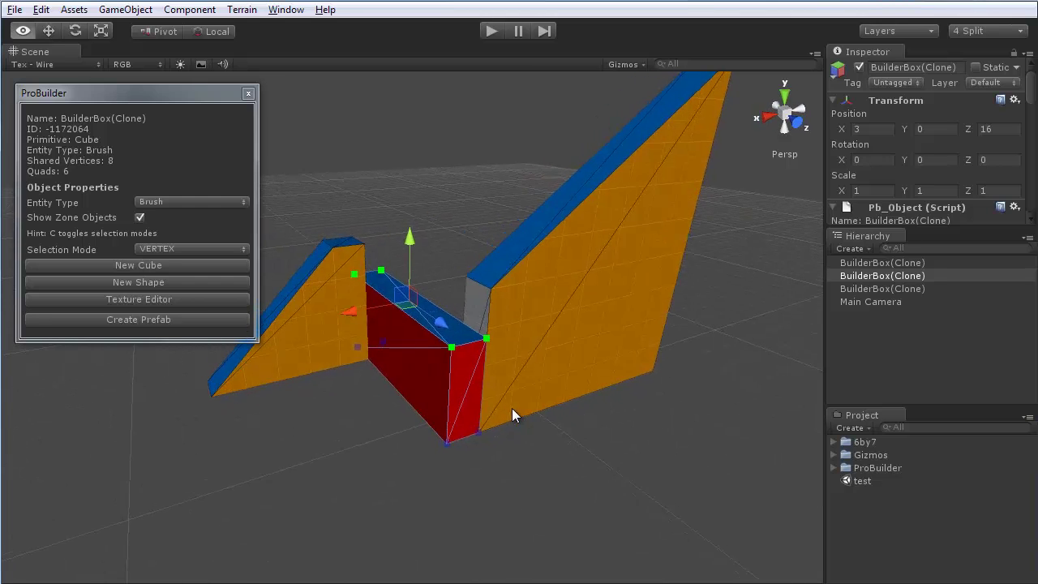
key("c")
key("c")
left_click_drag(369, 336, 419, 426, "alt")
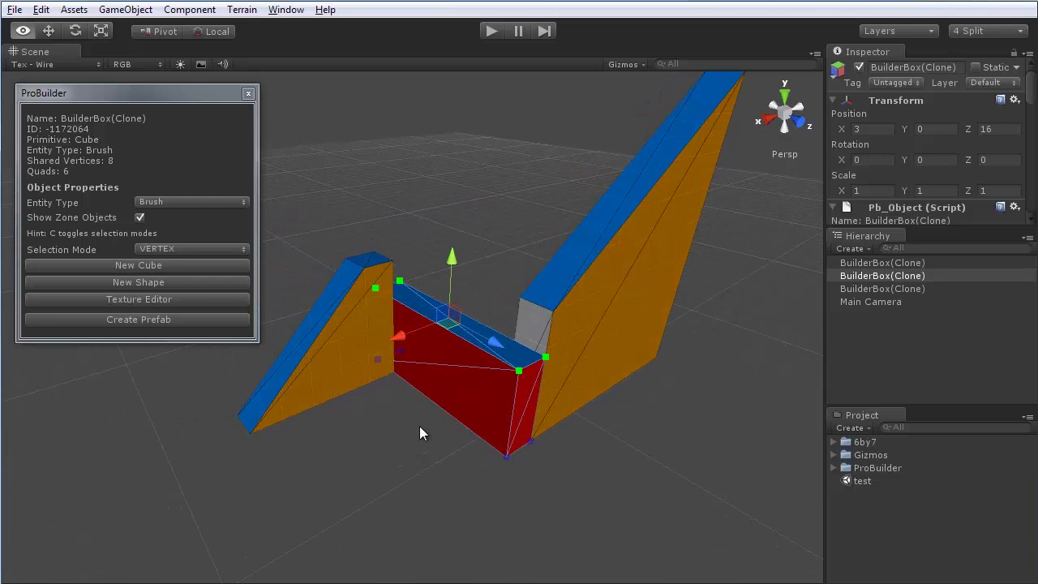
left_click_drag(600, 500, 467, 352)
left_click_drag(417, 437, 478, 432, "alt")
left_click_drag(625, 415, 556, 391)
left_click_drag(668, 441, 496, 363, "alt")
- Return to quad selection mode and lower the middle block's top face a little further
key("c")
mouse_move(474, 290)
left_mouse_down()
mouse_move(470, 237)
mouse_move(477, 295)
left_mouse_up()
left_click_drag(608, 428, 533, 411, "alt")
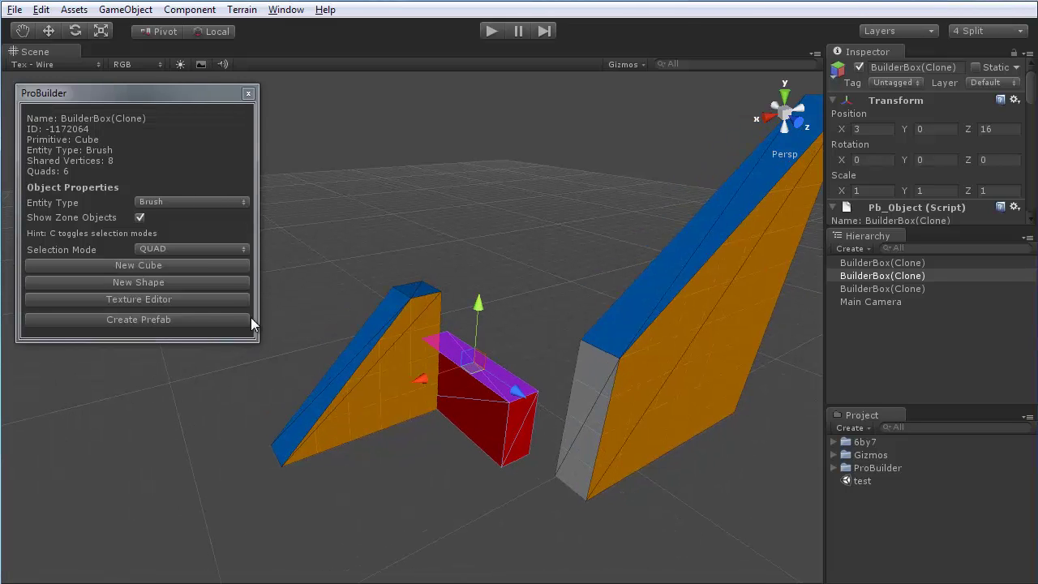
- Open the Texture Editor and place its window clear of the middle block
left_click(198, 301)
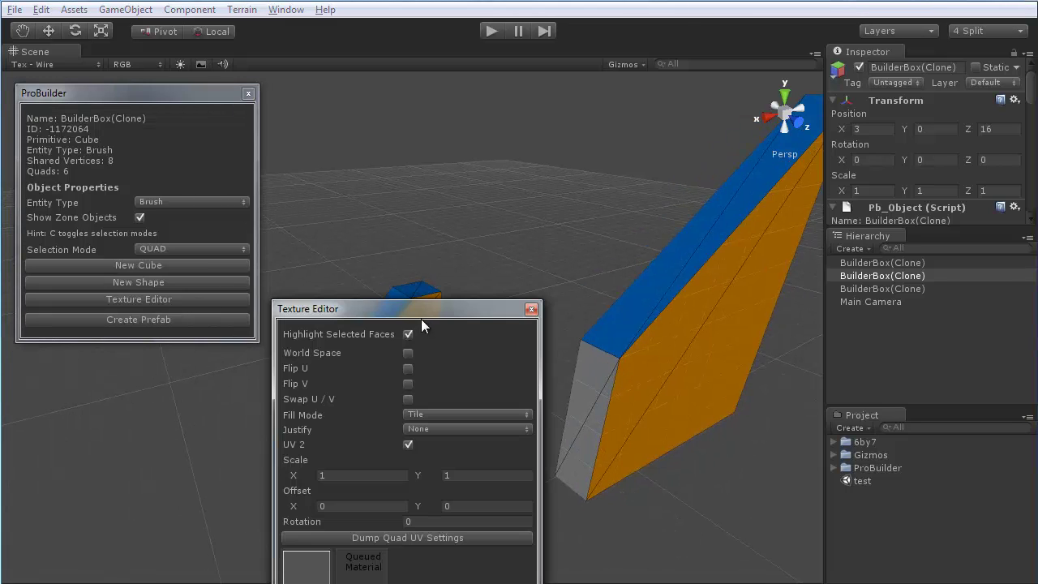
left_click_drag(421, 308, 173, 152)
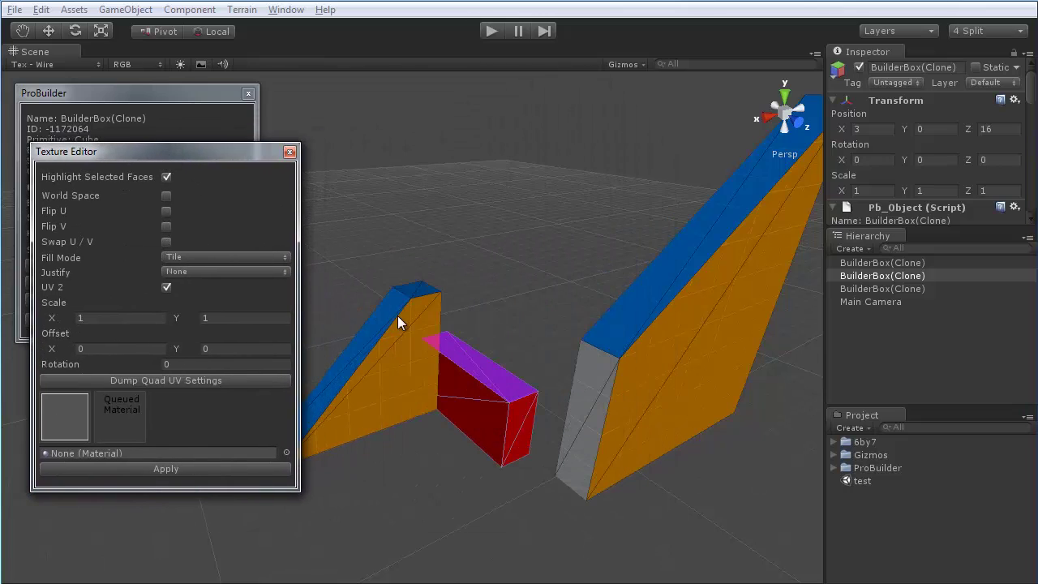
left_click_drag(433, 324, 524, 370, "alt")
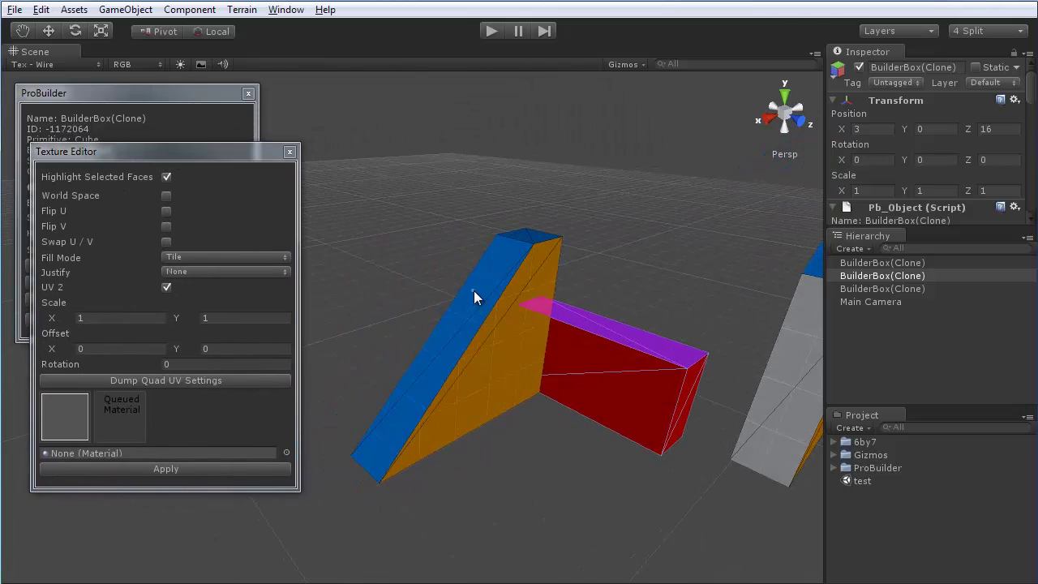
- Select the middle block's side face and its top face in turn to compare their selection highlighting
left_click(600, 362)
left_click_drag(601, 362, 589, 403, "alt")
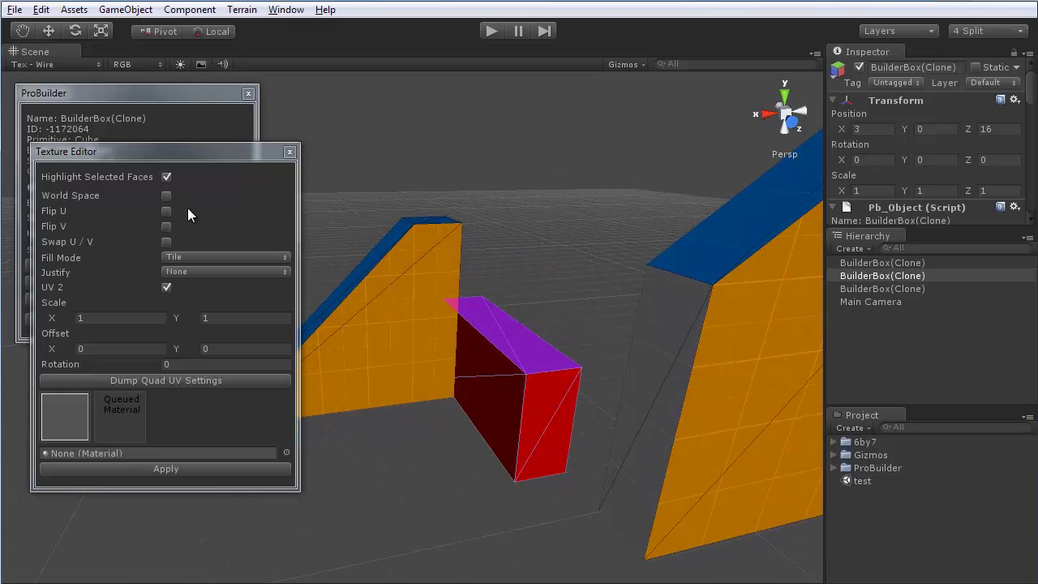
left_click(490, 358)
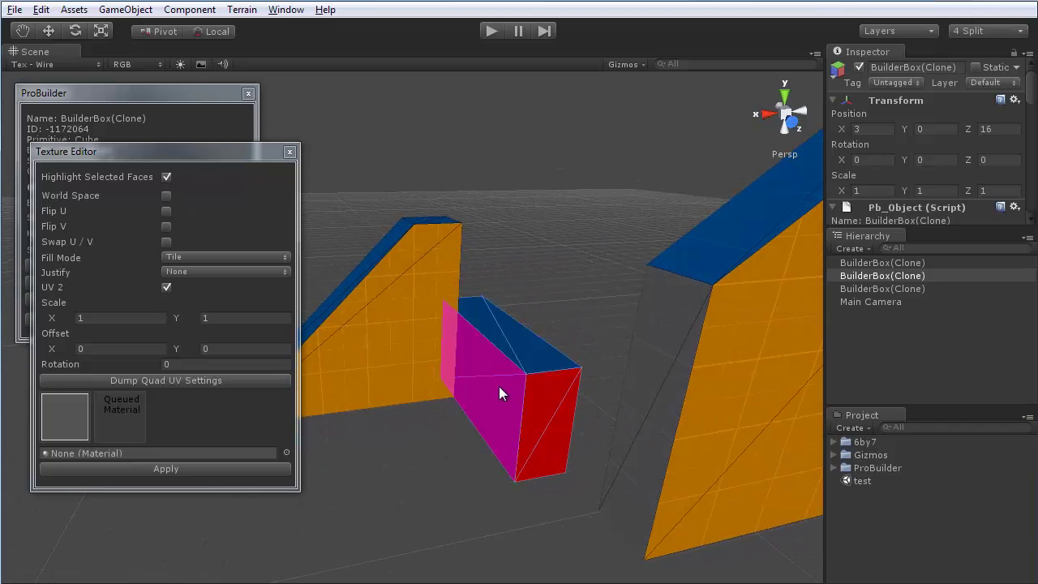
left_click(511, 346)
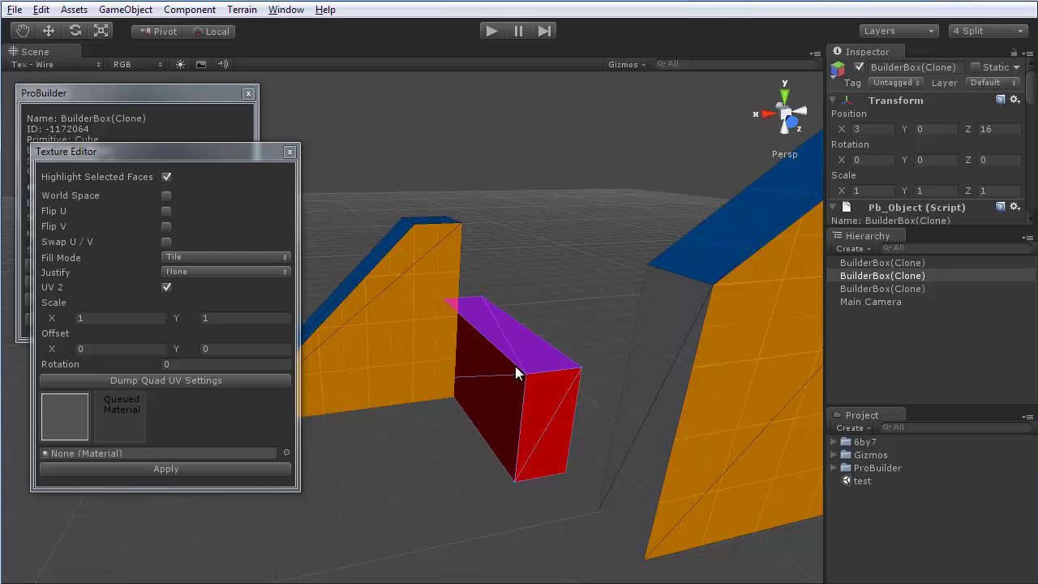
- Shift the Texture Editor window slightly and select the middle block's side, end and top faces in turn to check their highlighting
left_click_drag(236, 153, 246, 158)
left_click(479, 367)
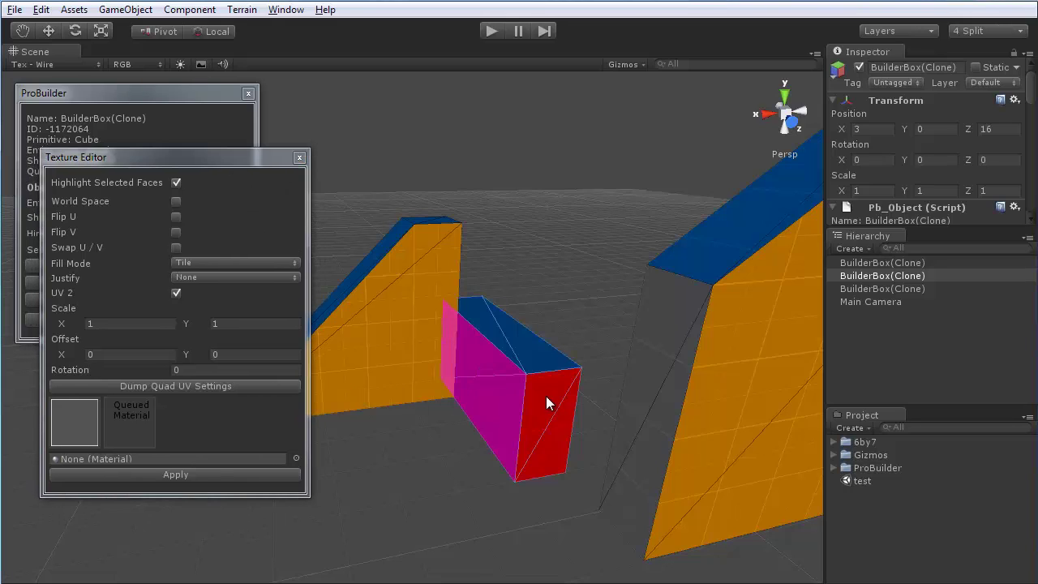
left_click(548, 396)
left_click(527, 347)
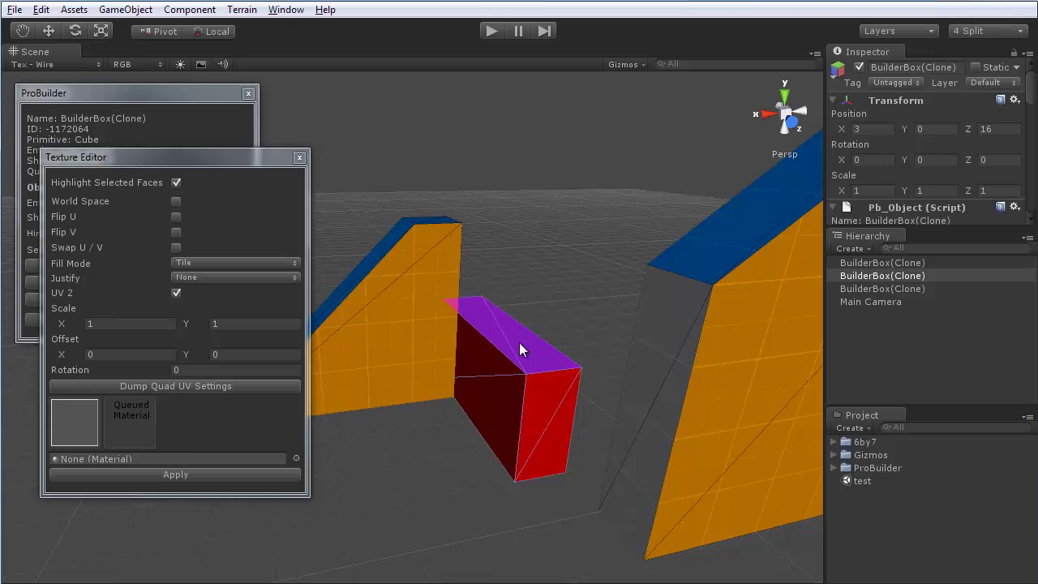
left_click(514, 392)
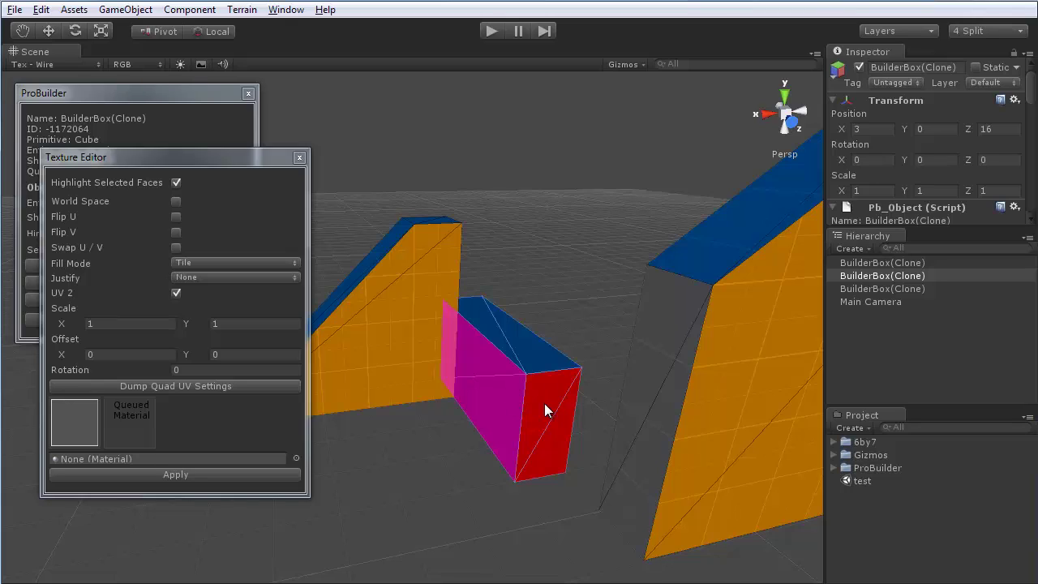
- Toggle Highlight Selected Faces off and back on, and select the middle block's end face
left_click(176, 184)
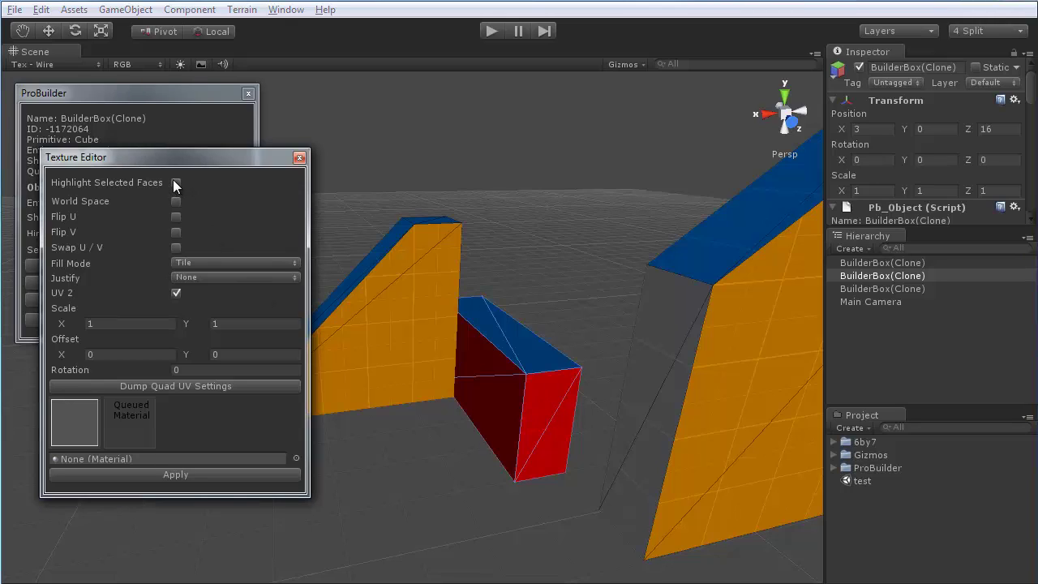
left_click(174, 182)
left_click(554, 428)
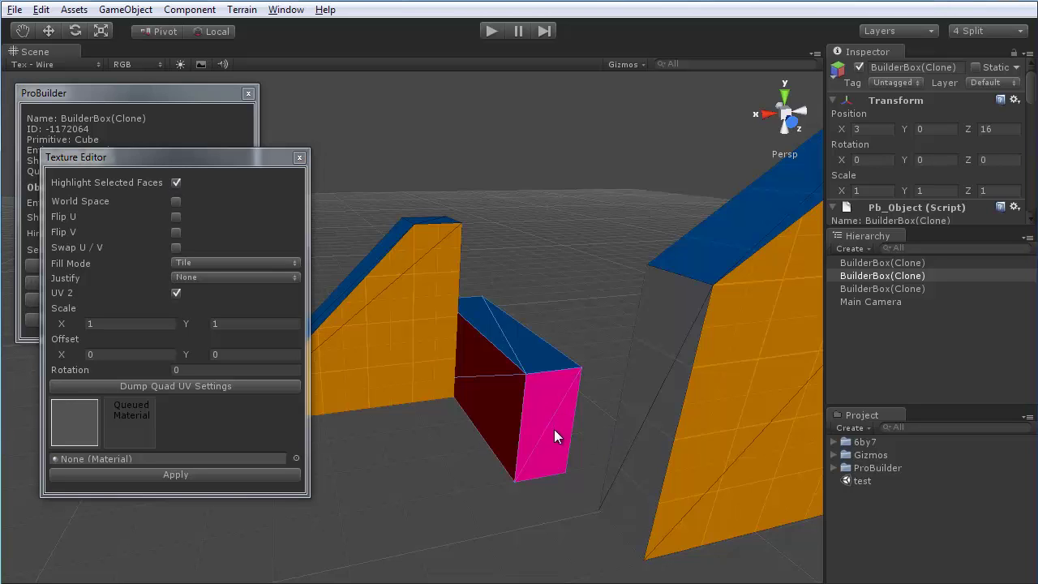
- Select the small sloped wall, and the tall wall's large side face and sloping top face, to compare their selection highlighting
left_click_drag(600, 434, 661, 454, "alt")
left_click(440, 339)
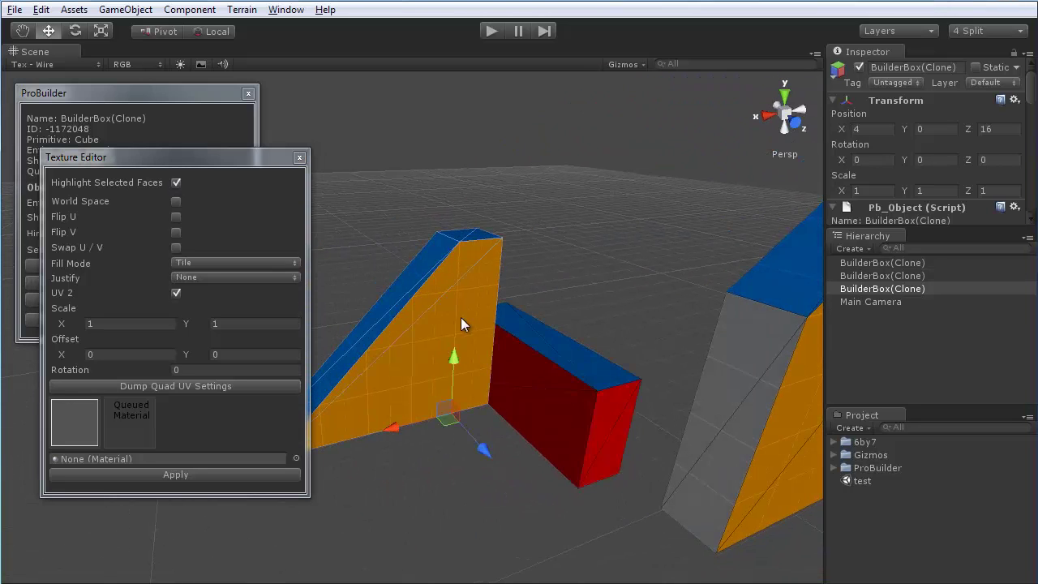
left_click(437, 335)
left_click_drag(438, 335, 657, 371, "alt")
left_click(676, 337)
left_click(655, 332)
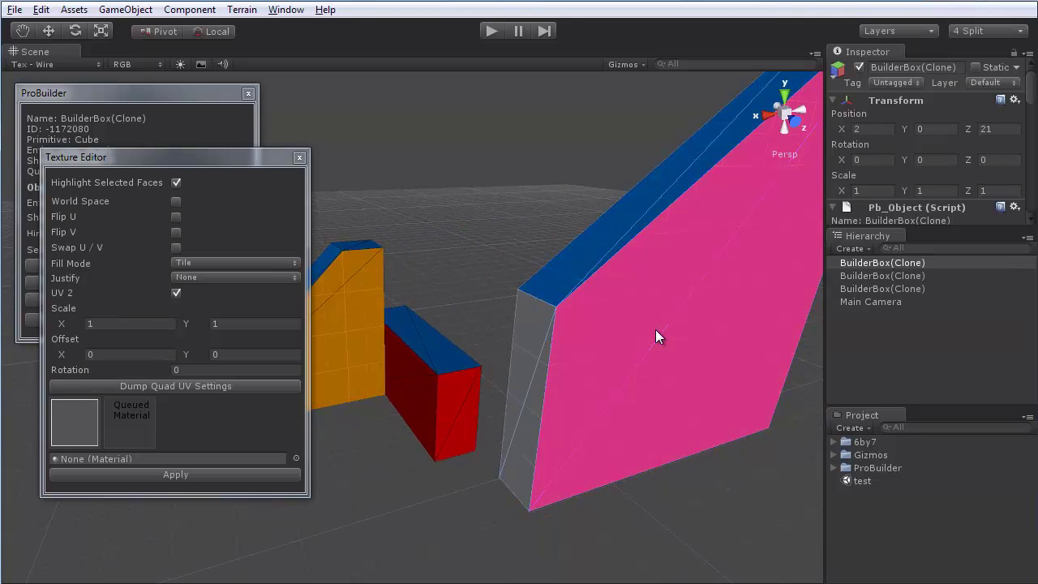
left_click_drag(655, 333, 631, 341, "alt")
left_click(647, 368)
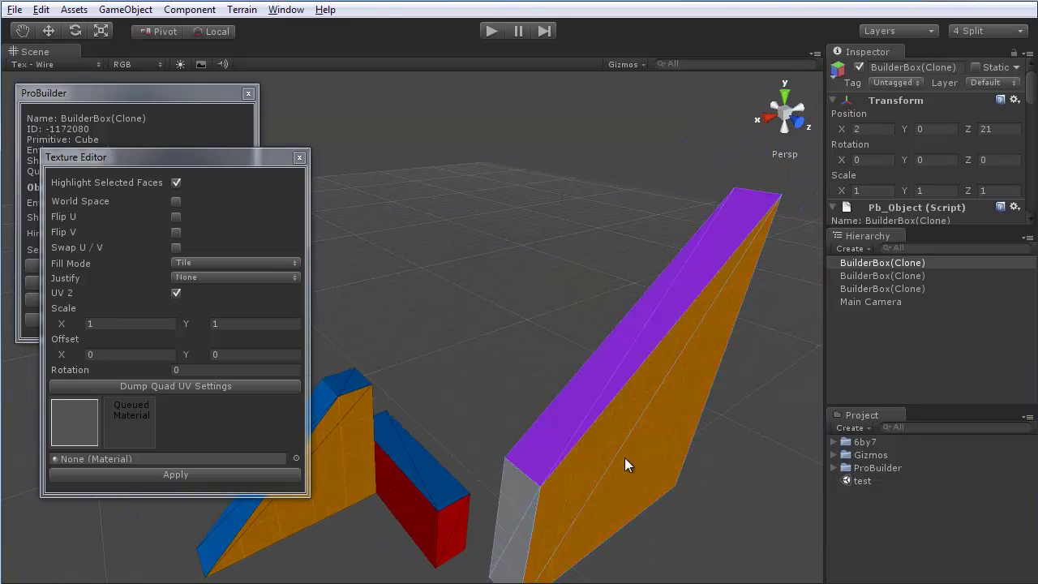
left_click_drag(624, 458, 515, 415, "alt")
left_click(580, 416)
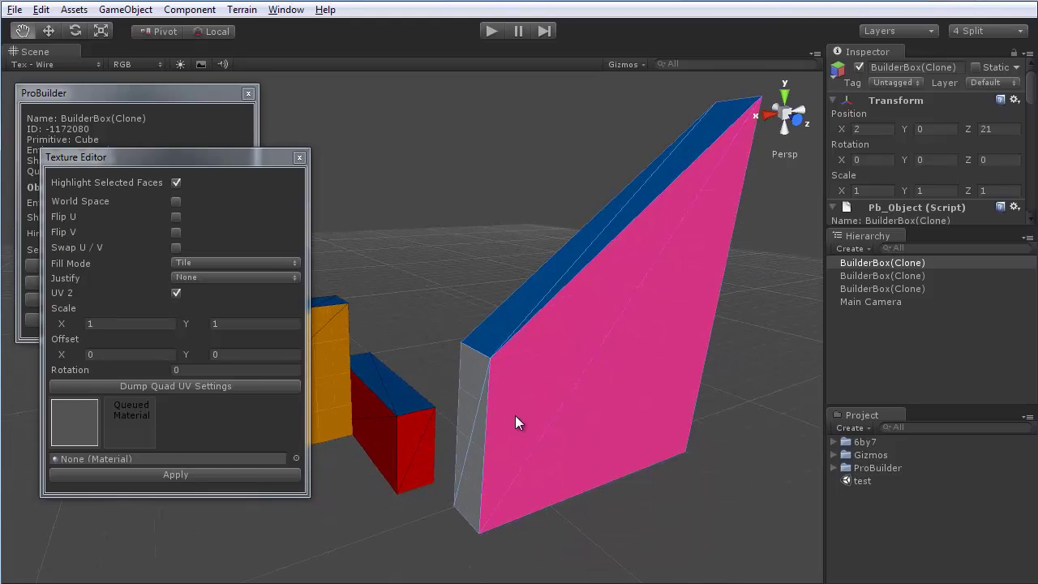
- Select the middle block's end face facing the tall wall and examine it up close
left_click(414, 449)
left_click(438, 448)
right_click_drag(439, 448, 462, 430, "alt")
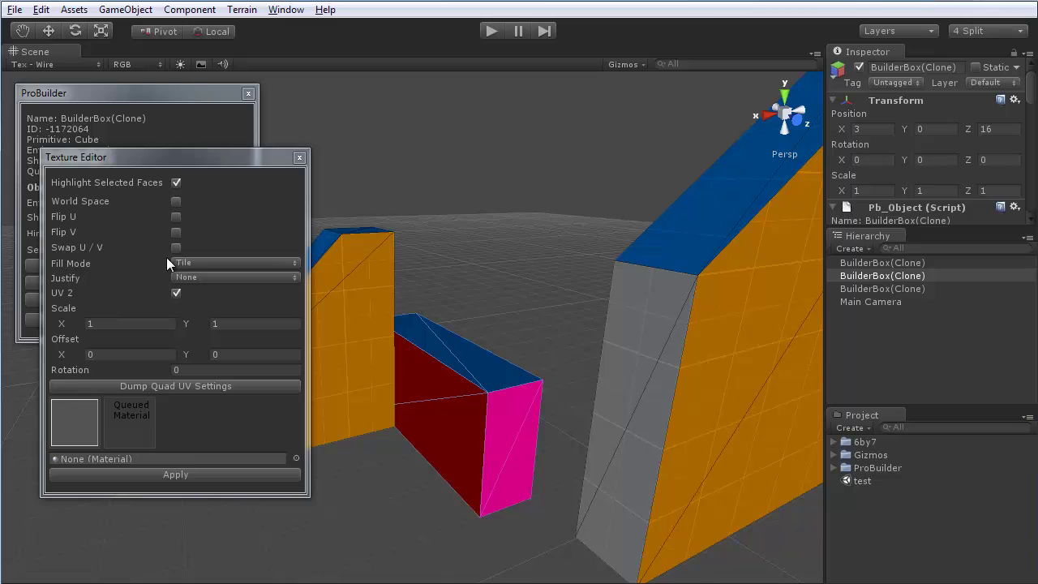
- Select the tall wall and review the available Fill Mode options without changing the setting
left_click_drag(568, 328, 525, 317, "alt")
left_click(497, 325)
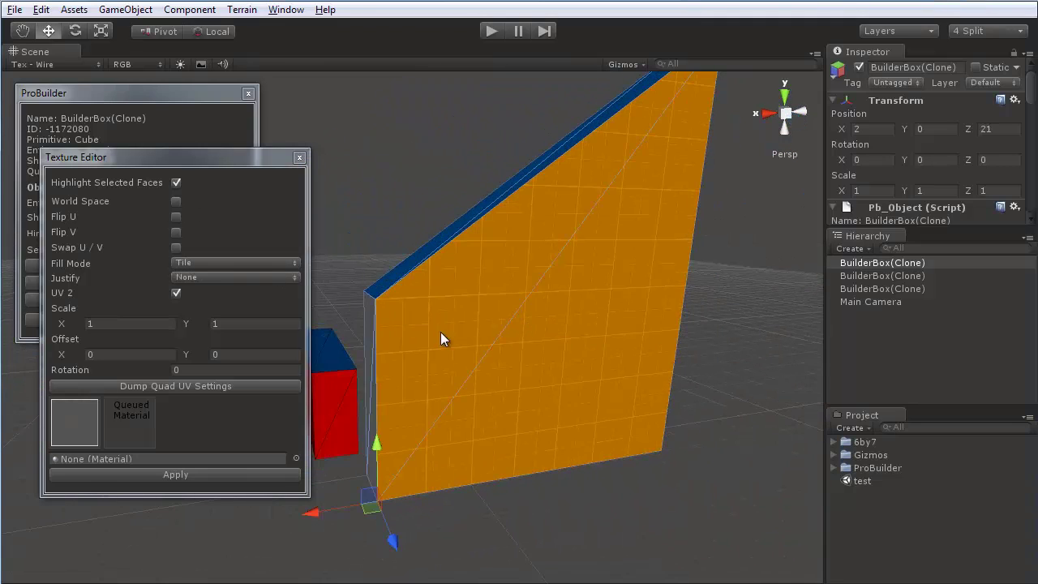
left_click_drag(440, 339, 452, 352, "alt")
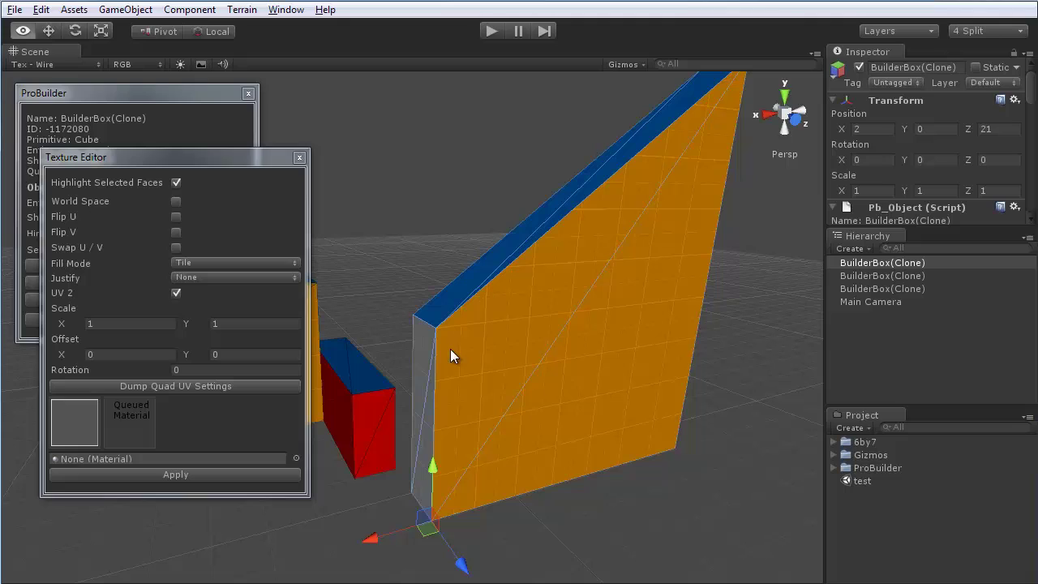
left_click(240, 261)
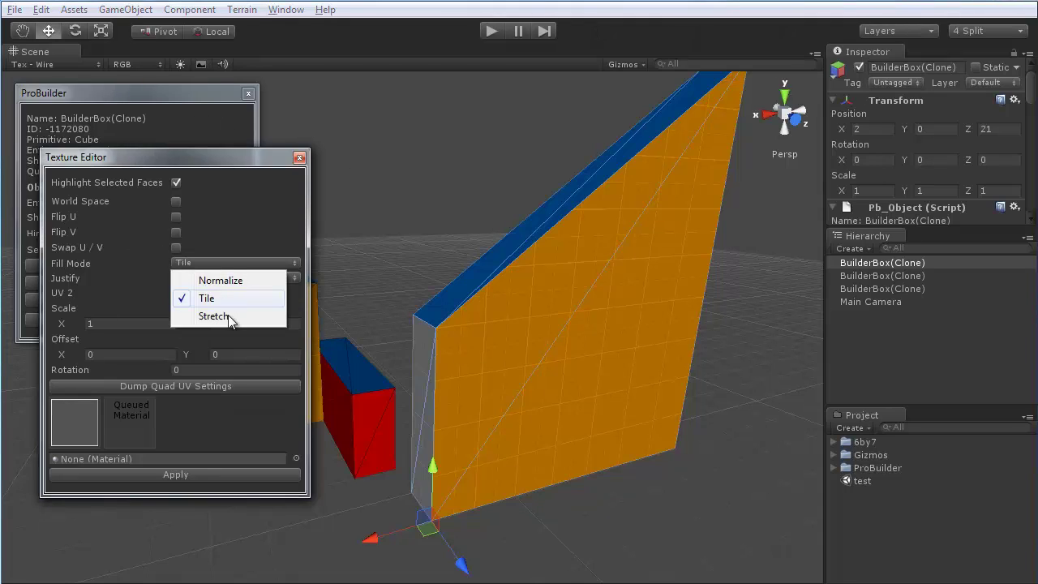
left_click(297, 189)
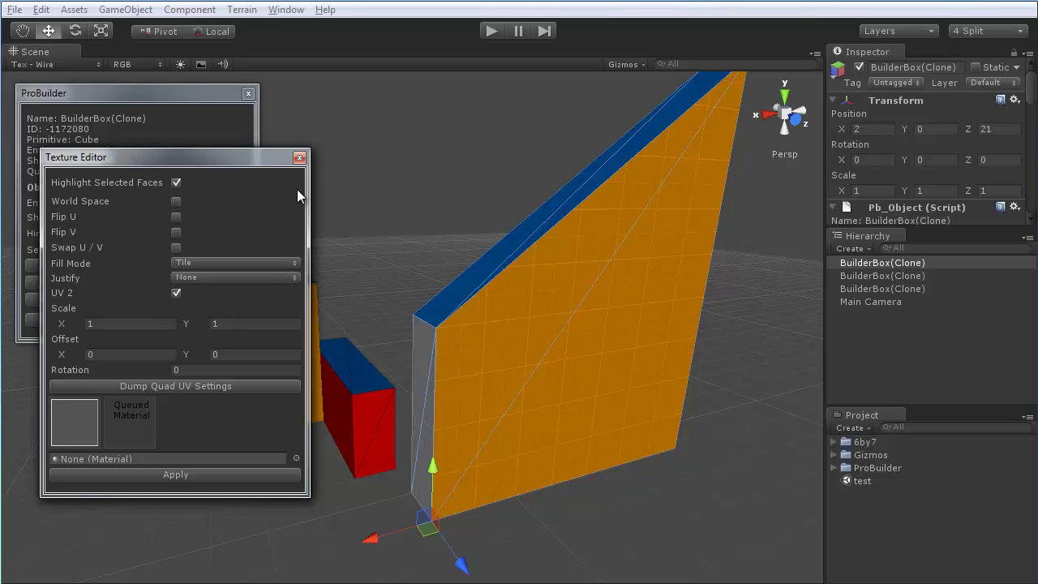
- Close the Texture Editor and select the tall wall's narrow end face beside the middle block
left_click(300, 157)
left_click_drag(411, 327, 514, 409, "alt")
left_click(468, 377)
left_click(455, 376)
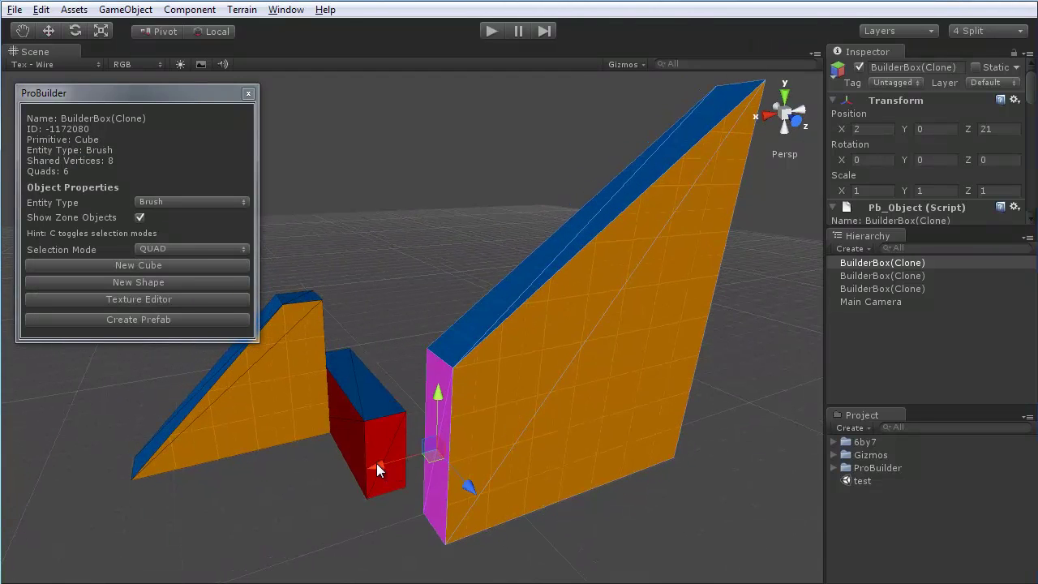
- Select the tall wall's bottom face and its narrow end face in turn and examine the wall from several angles
left_click_drag(557, 449, 505, 308, "alt")
left_click(503, 316)
left_click_drag(506, 260, 540, 384)
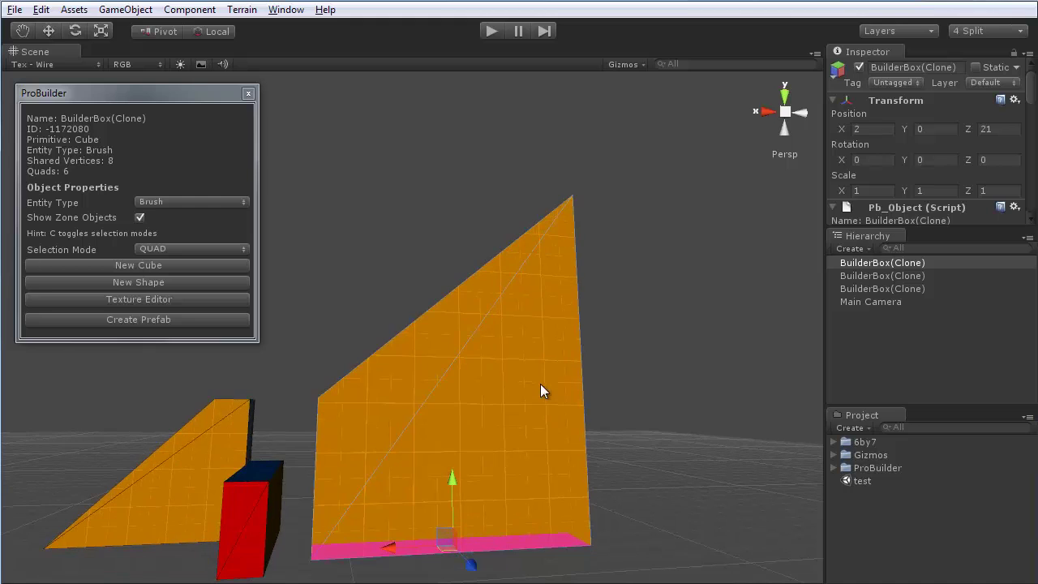
left_click_drag(453, 461, 422, 471, "alt")
left_click(403, 485)
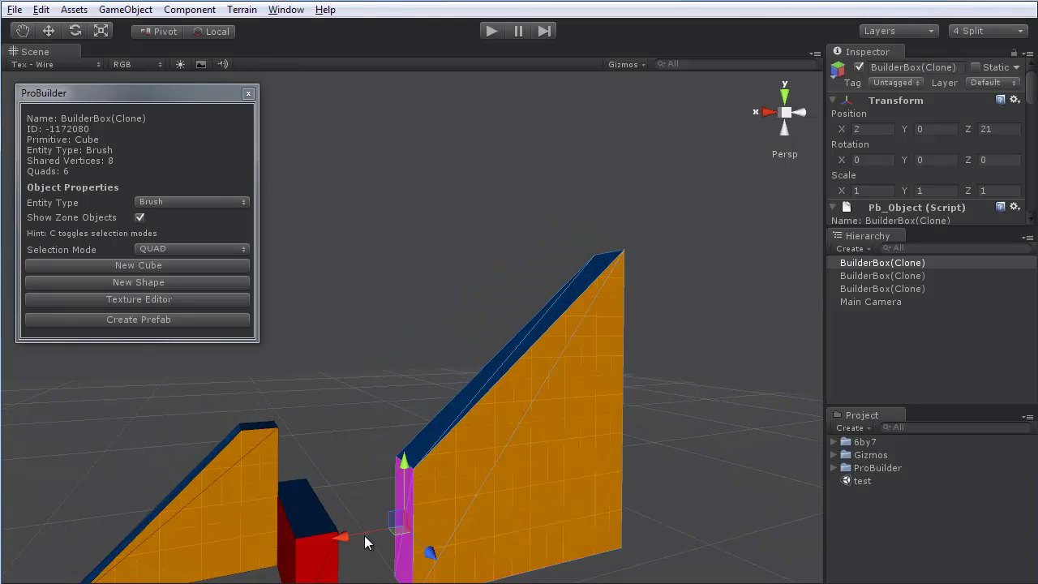
left_click_drag(355, 538, 527, 406)
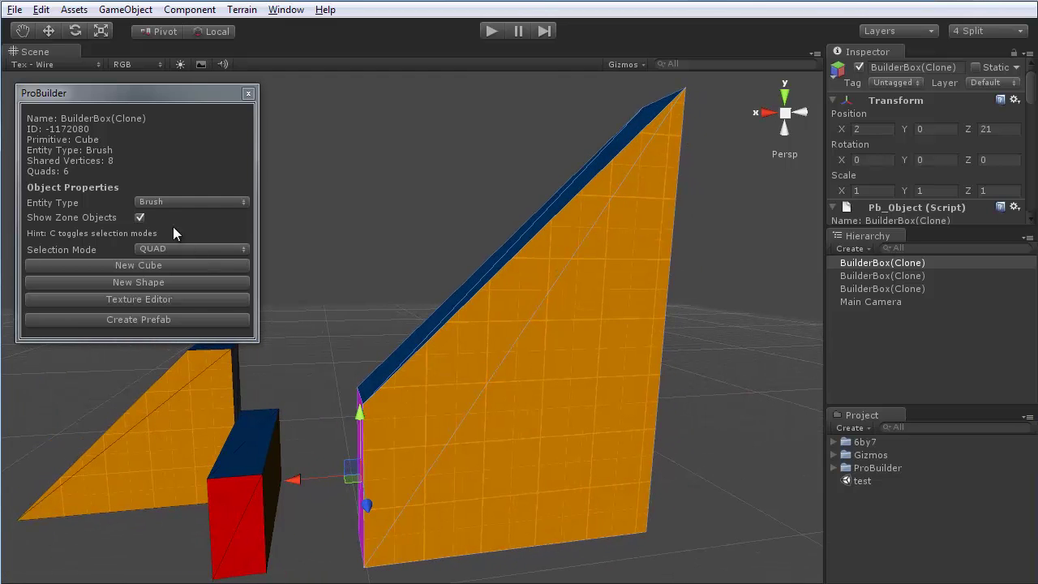
- Reopen the Texture Editor, select the tall wall's large side face and turn off Highlight Selected Faces
left_click(176, 300)
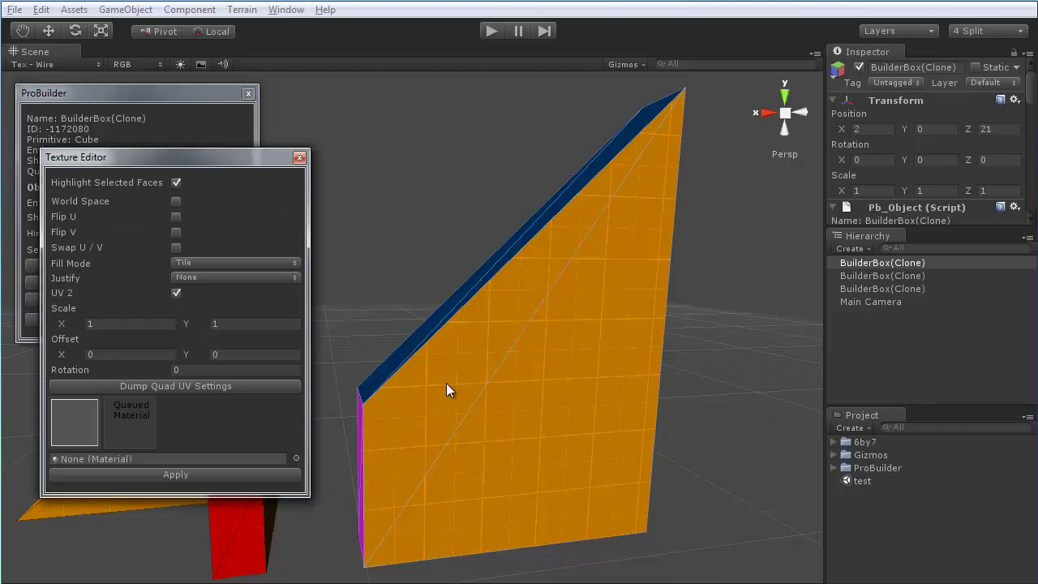
left_click_drag(448, 389, 630, 365, "alt")
left_click(630, 366)
key("f")
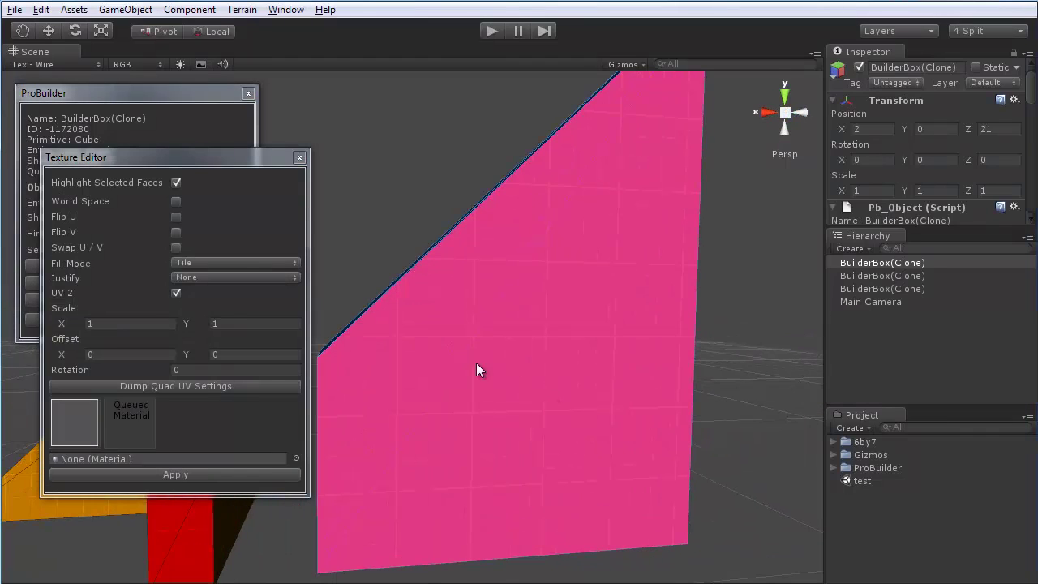
left_click(175, 183)
left_click_drag(556, 328, 543, 353, "alt")
scroll(558, 365, "down", 3)
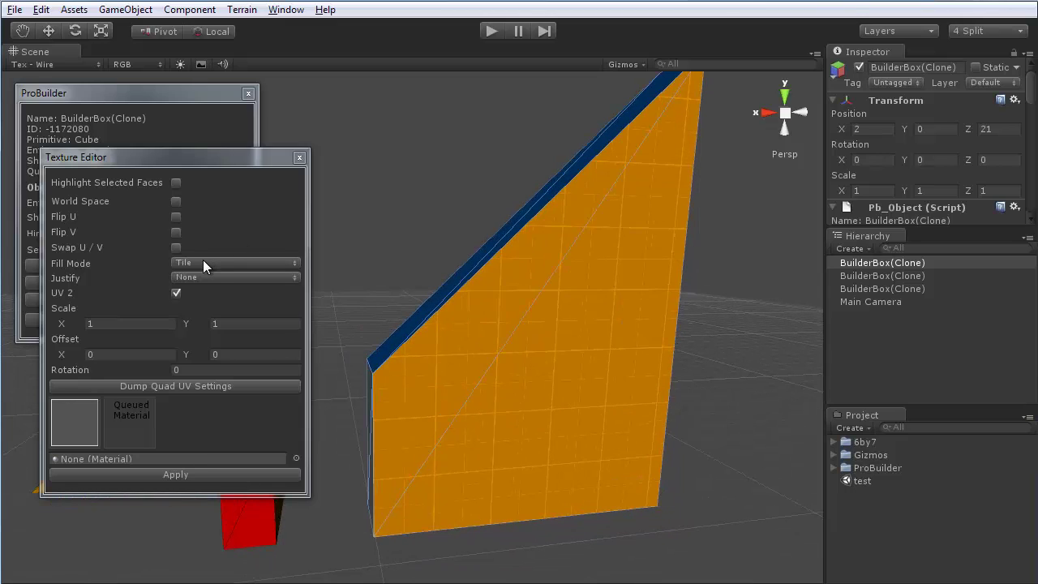
- Set the fill mode of the tall wall's large side face to Normalize and inspect the texture
left_click(203, 261)
left_click(218, 279)
left_click_drag(552, 381, 511, 355, "alt")
scroll(512, 355, "down", 3)
middle_click_drag(381, 365, 404, 430)
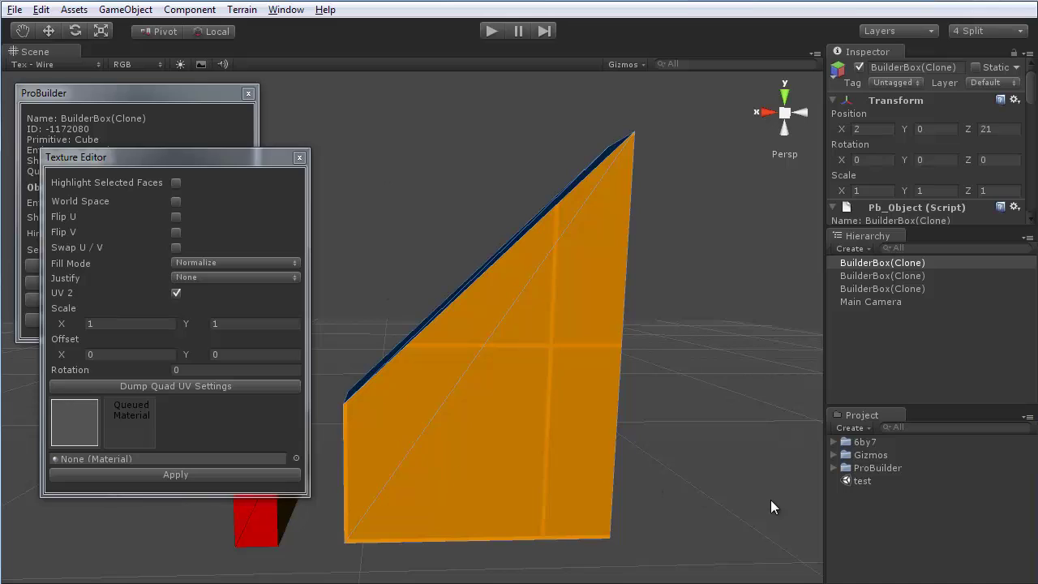
scroll(377, 371, "down", 3)
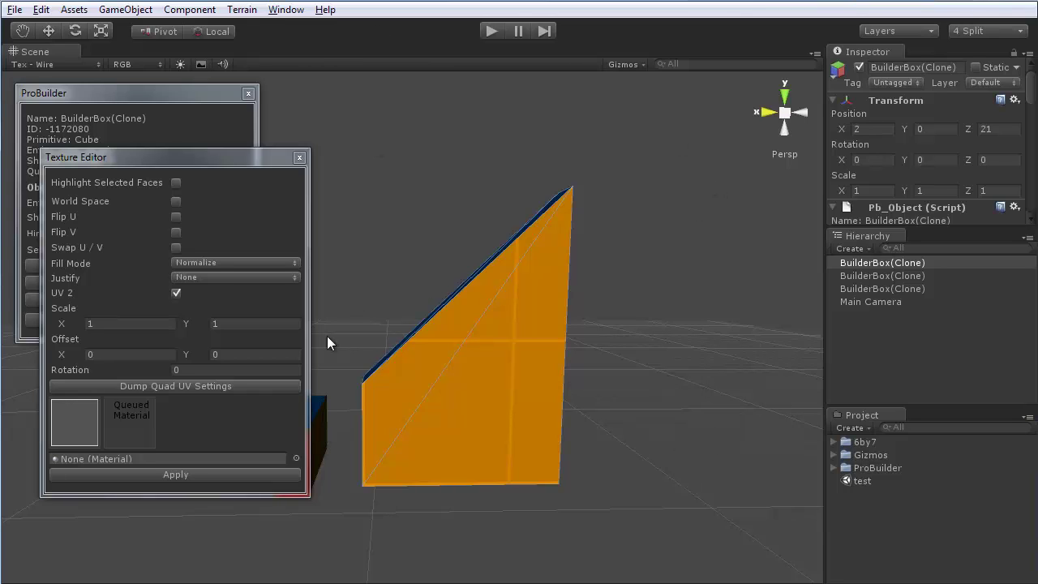
- Set the fill mode of the tall wall's large side face to Stretch and inspect the texture
left_click(211, 261)
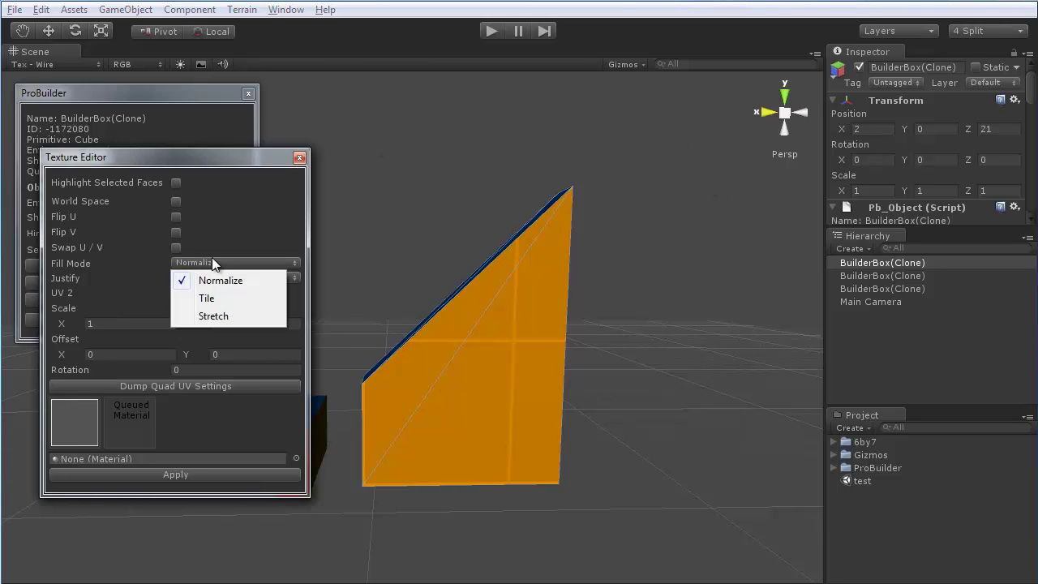
left_click(220, 316)
scroll(509, 362, "up", 5)
left_click_drag(491, 369, 510, 284, "alt")
left_click_drag(675, 324, 604, 174, "alt")
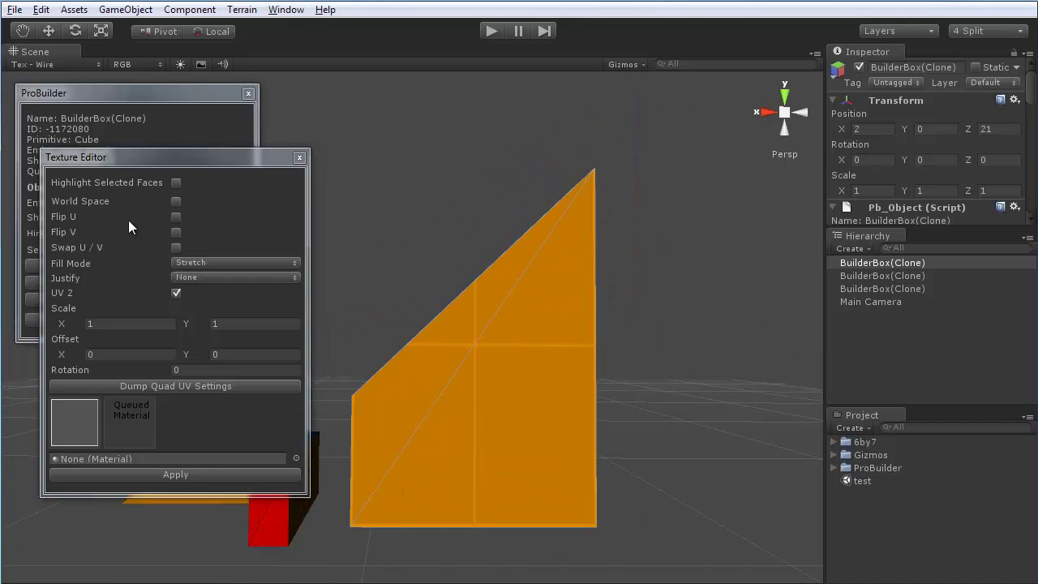
- Return the large side face's fill mode to Tile and set its texture justification to Right
left_click(201, 262)
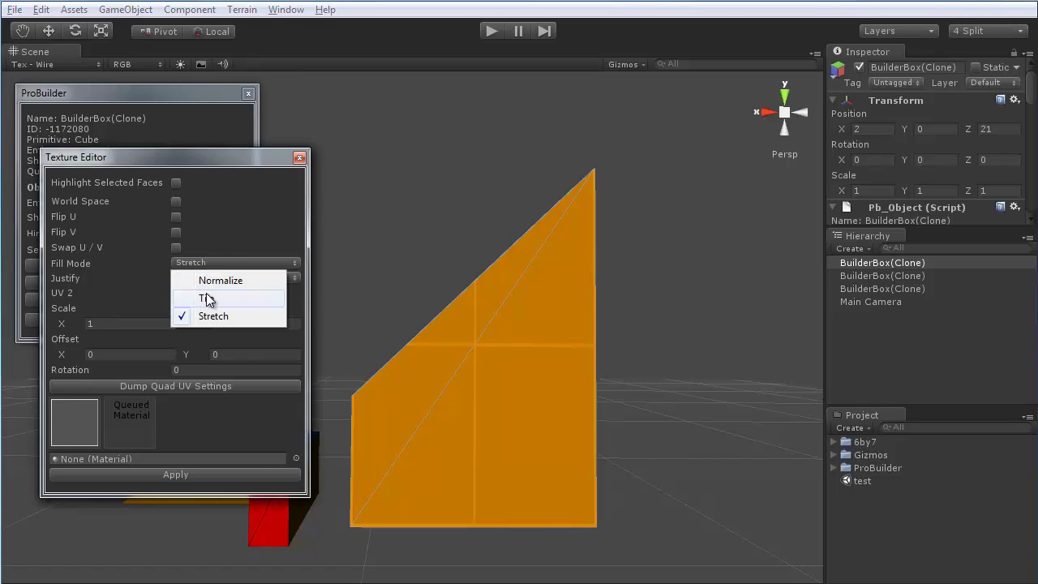
left_click(208, 298)
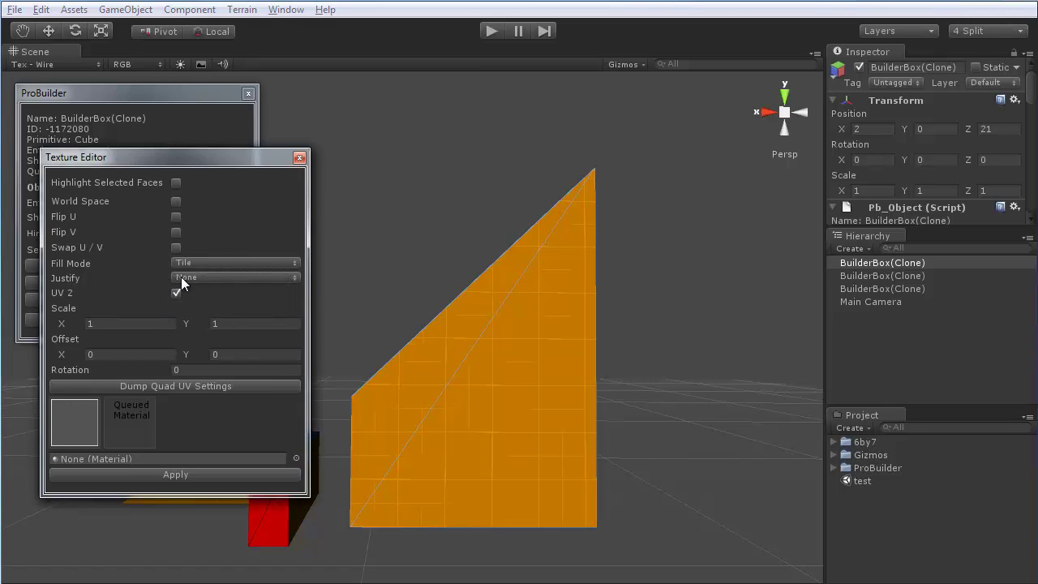
left_click(182, 278)
left_click(214, 295)
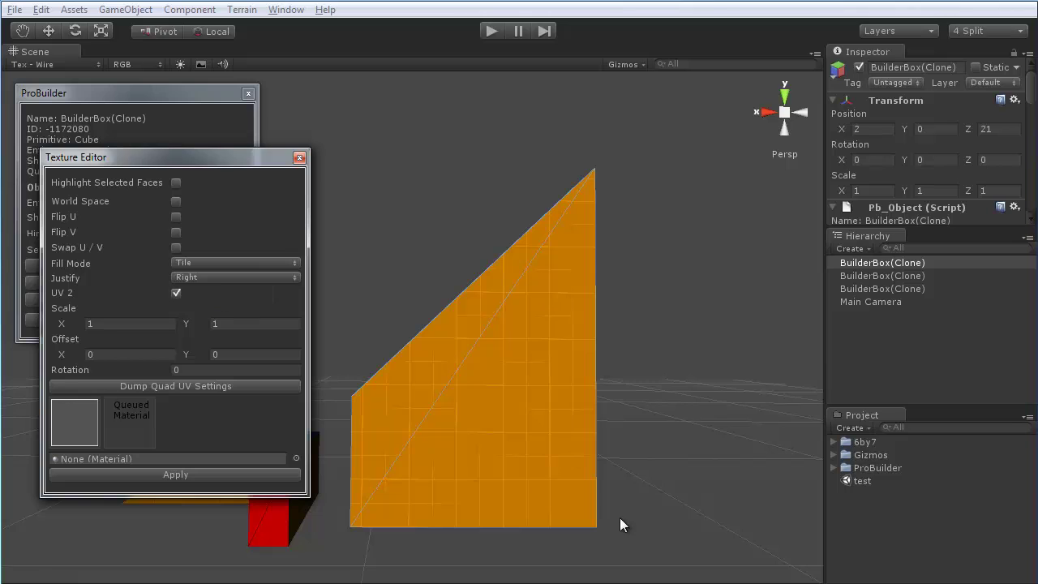
left_click_drag(592, 392, 581, 420, "alt")
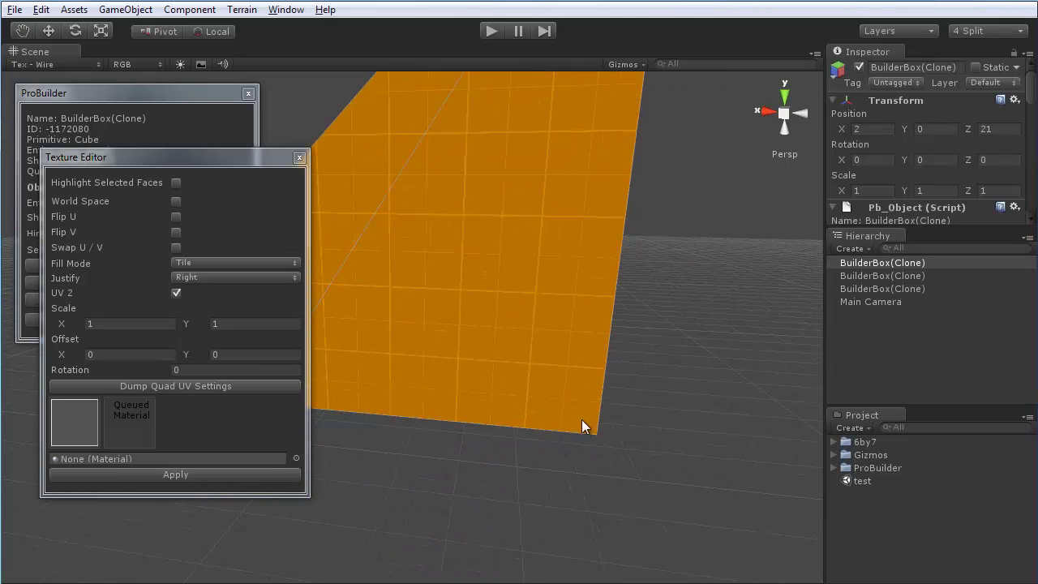
- Try the Left and Top texture justifications on the tall wall's large side face
left_click(261, 278)
left_click(225, 312)
left_click_drag(565, 337, 539, 381, "alt")
left_click(195, 278)
left_click(209, 331)
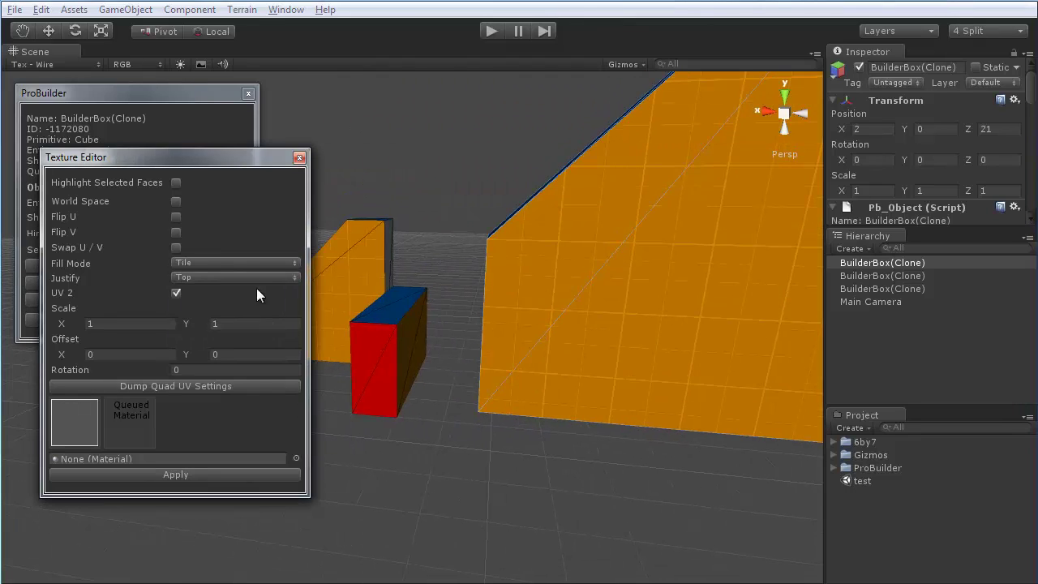
- Try the Bottom and Center texture justifications on the tall wall's large side face
left_click(216, 278)
left_click(219, 366)
left_click(231, 277)
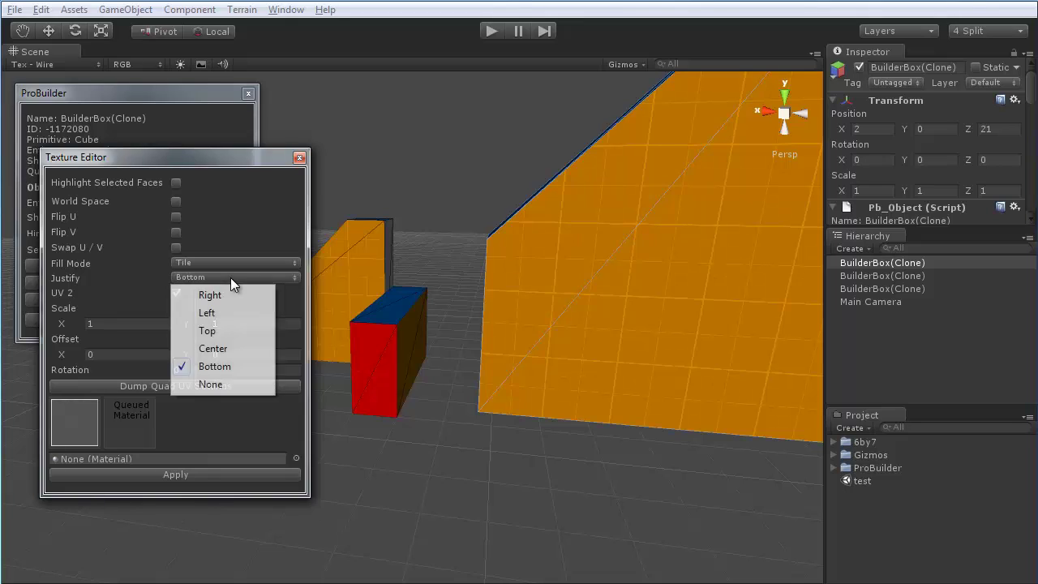
left_click(225, 347)
left_click_drag(568, 341, 558, 301, "alt")
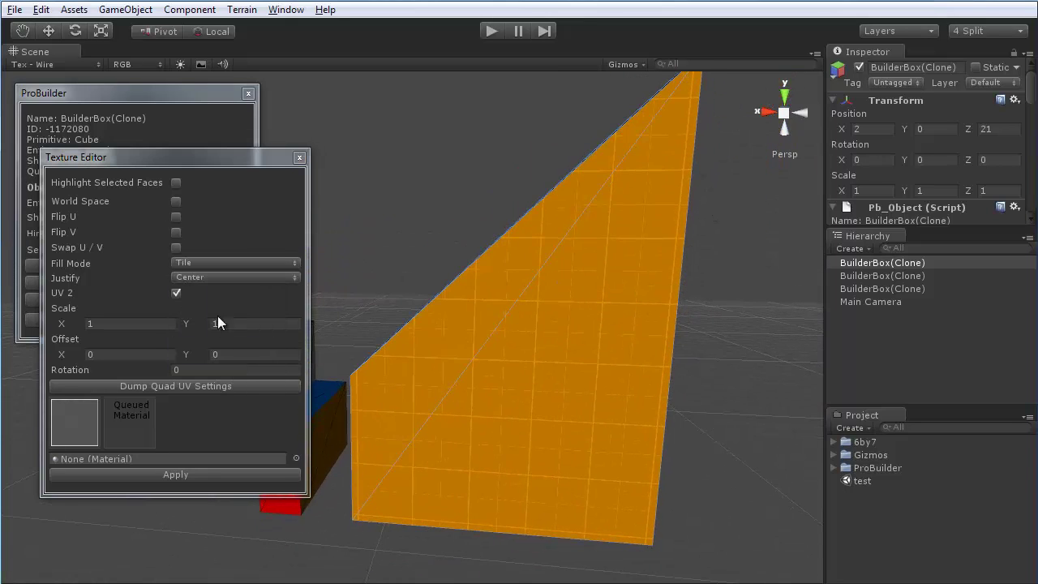
- Reset the large side face's texture justification to None and inspect the tiling up close
left_click(199, 278)
left_click(212, 386)
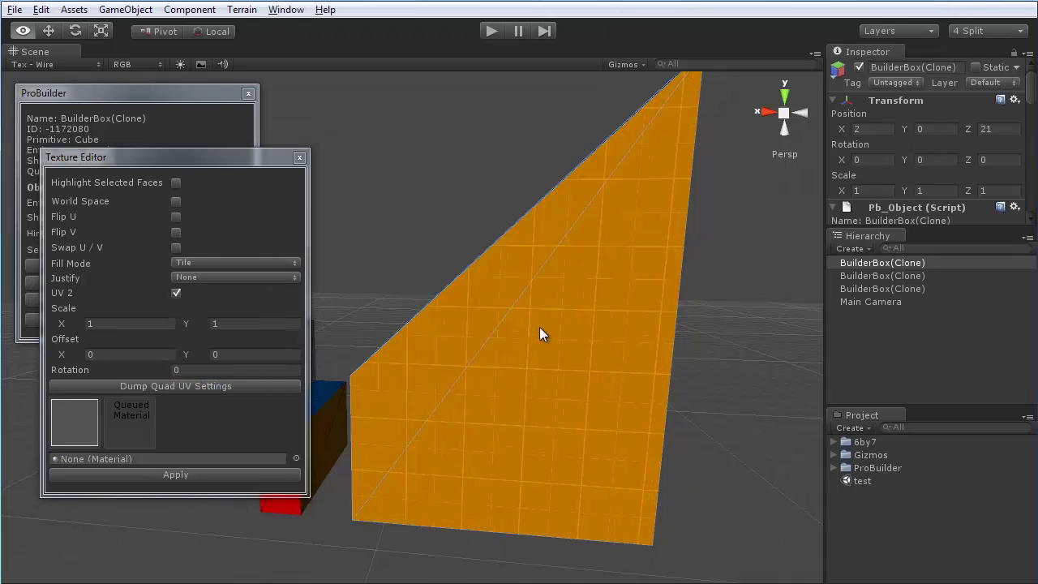
left_click_drag(539, 327, 585, 318, "alt")
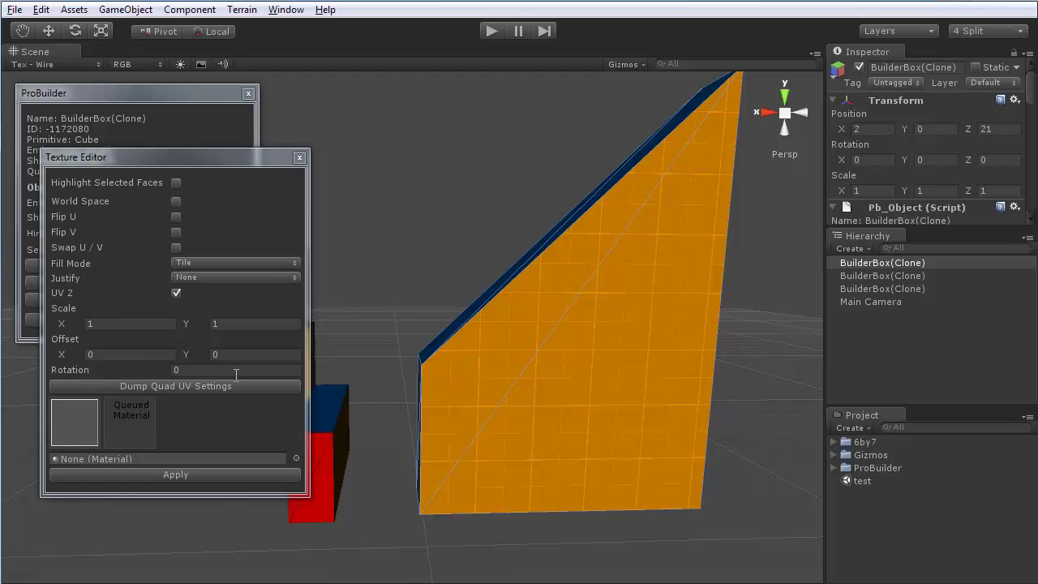
left_click_drag(426, 398, 526, 406, "alt")
scroll(532, 404, "up", 5)
scroll(533, 403, "down", 3)
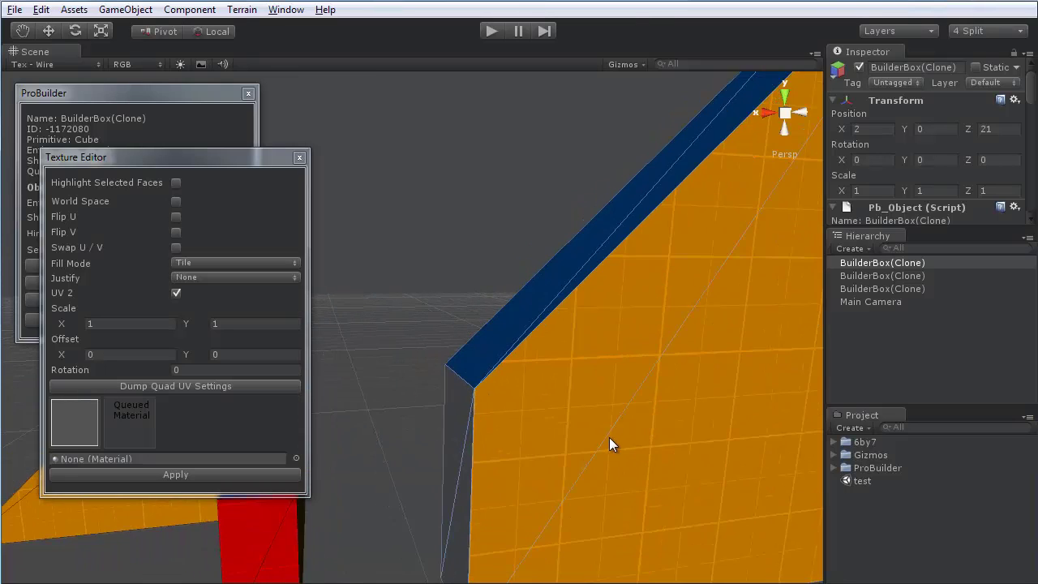
- Inspect the tall wall's tiled side face from several angles, close the Texture Editor and deselect the wall
left_click_drag(609, 437, 421, 397, "alt")
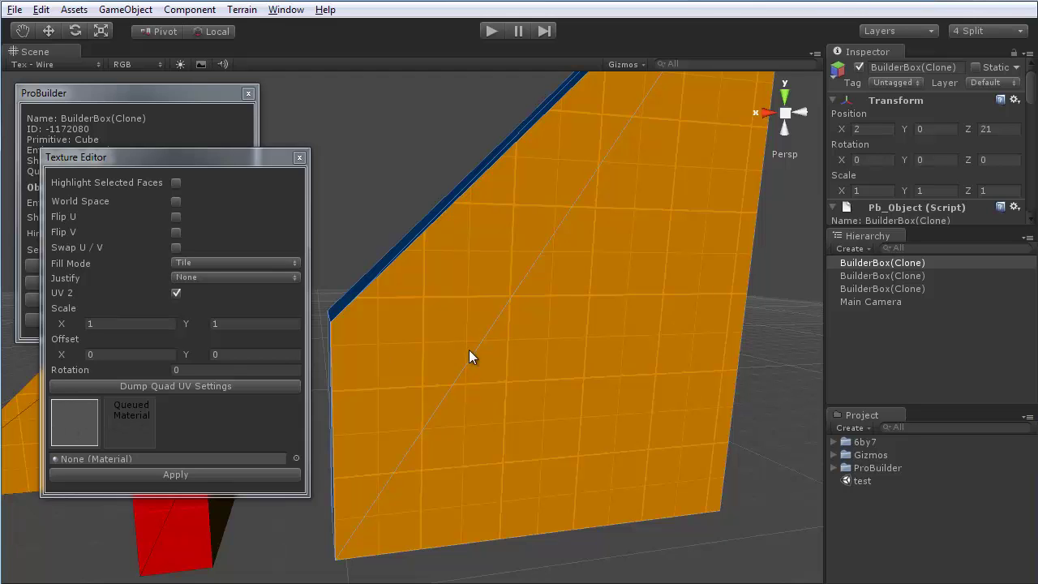
mouse_move(415, 362)
left_mouse_down("alt")
mouse_move(430, 371)
mouse_move(420, 379)
left_mouse_up("alt")
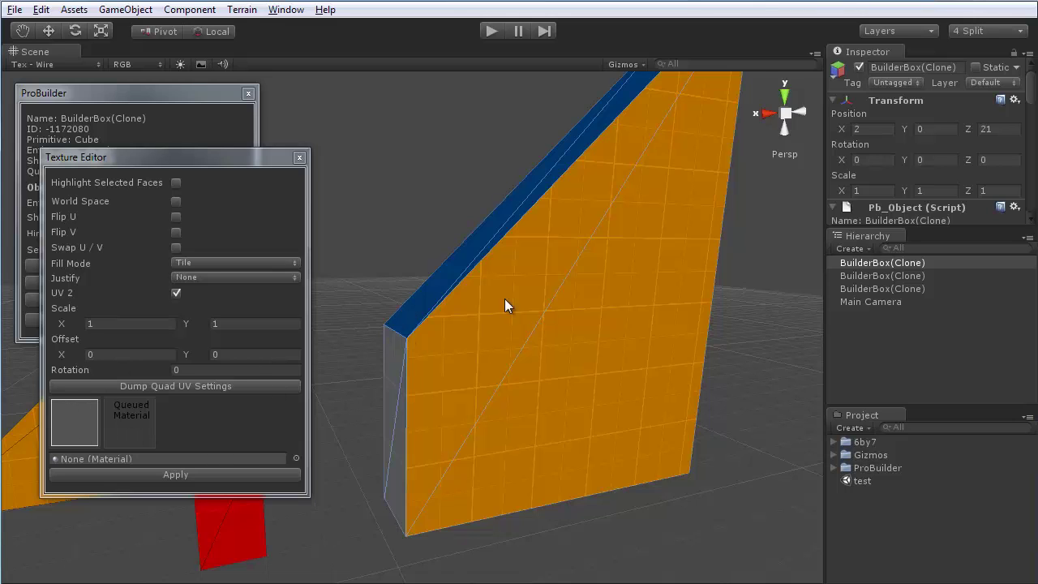
left_click_drag(505, 299, 442, 331, "alt")
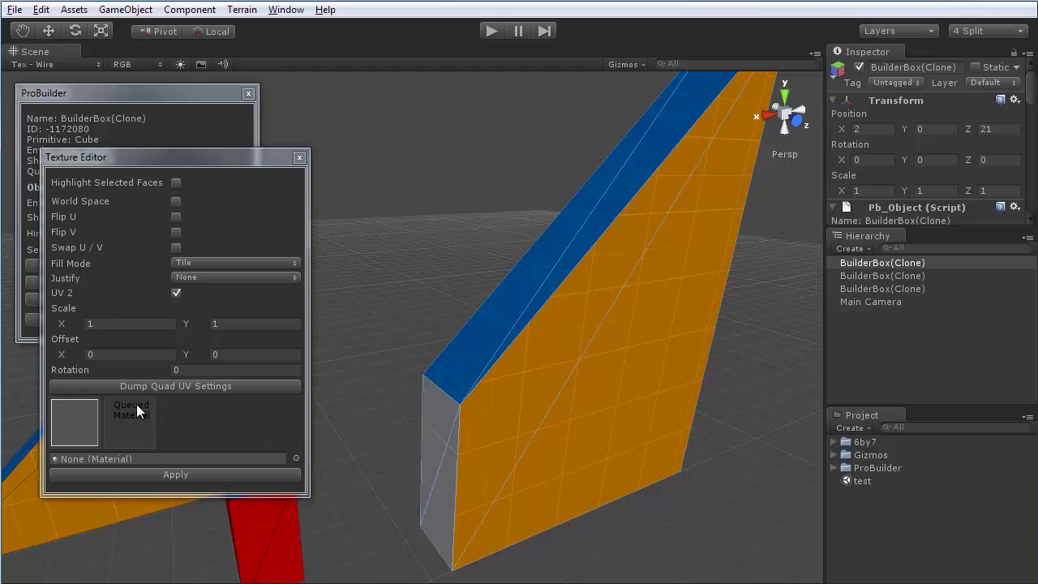
left_click_drag(346, 338, 275, 486, "alt")
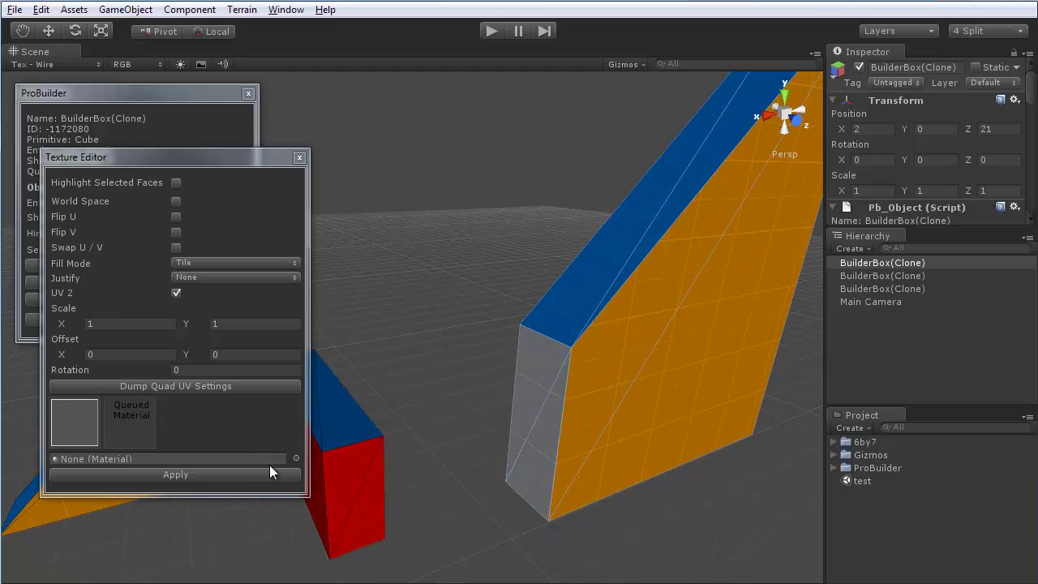
left_click(299, 156)
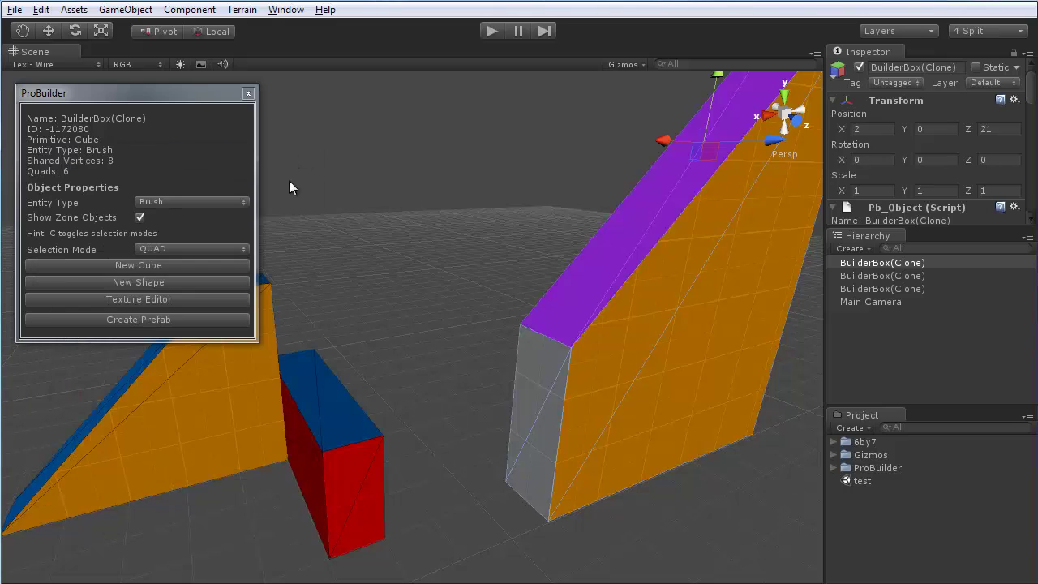
left_click(445, 287)
left_click_drag(444, 286, 601, 270, "alt")
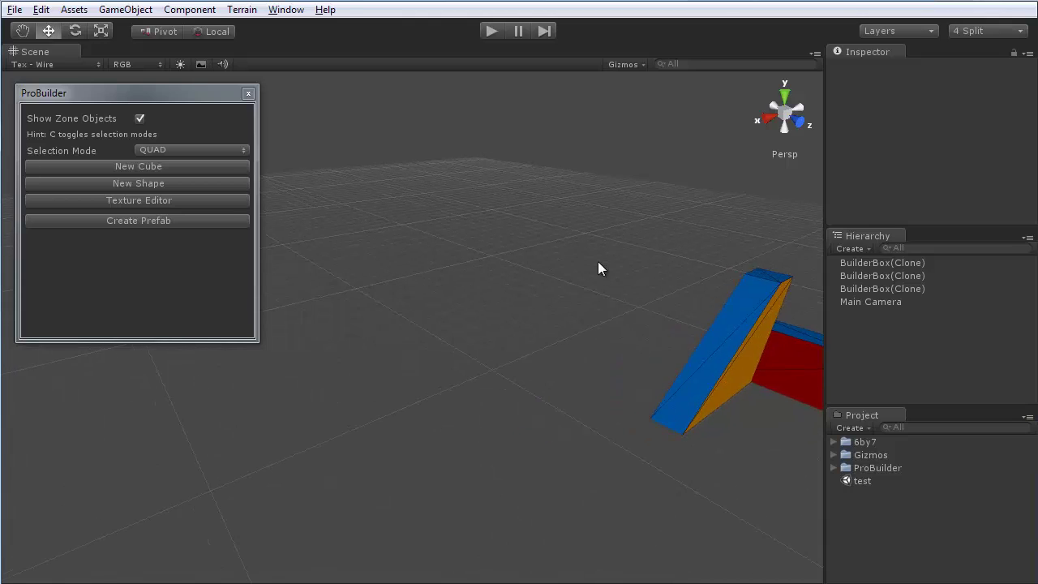
- Build a staircase with the Shape Tool: 6 steps, width 4, height 5, depth 8, sides extended to the floor and back generated
left_click(151, 185)
left_click_drag(269, 137, 399, 132)
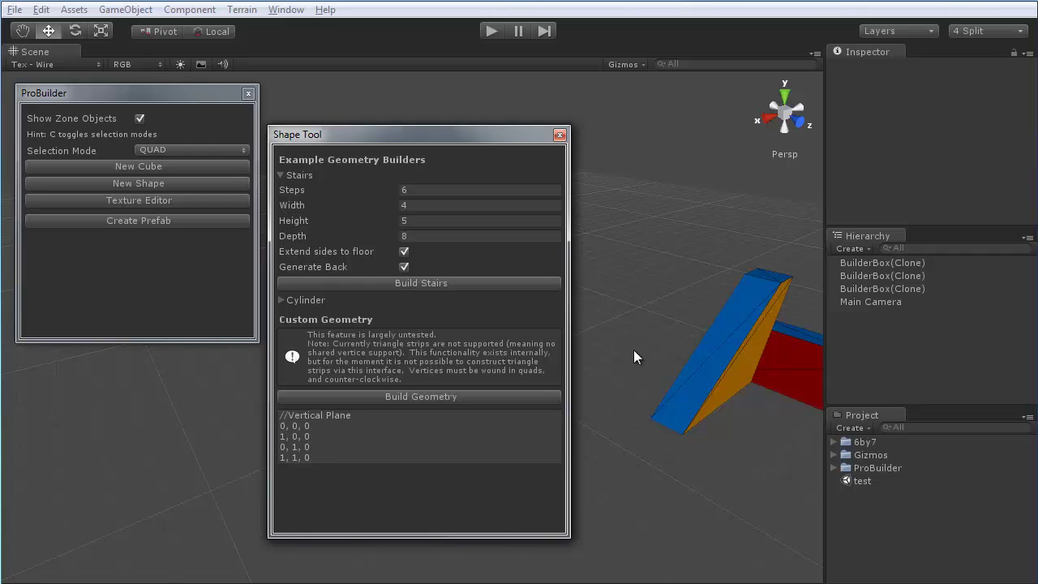
scroll(652, 398, "down", 5)
middle_click_drag(726, 382, 533, 369)
left_click_drag(661, 359, 639, 361, "alt")
left_click_drag(374, 135, 163, 146)
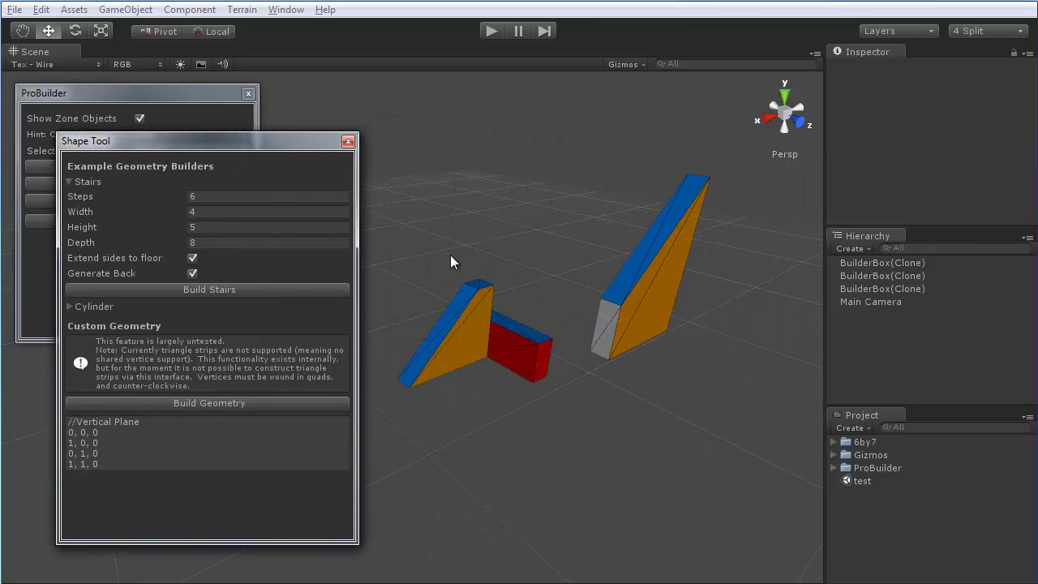
middle_click_drag(450, 254, 593, 221)
middle_click_drag(393, 318, 453, 308)
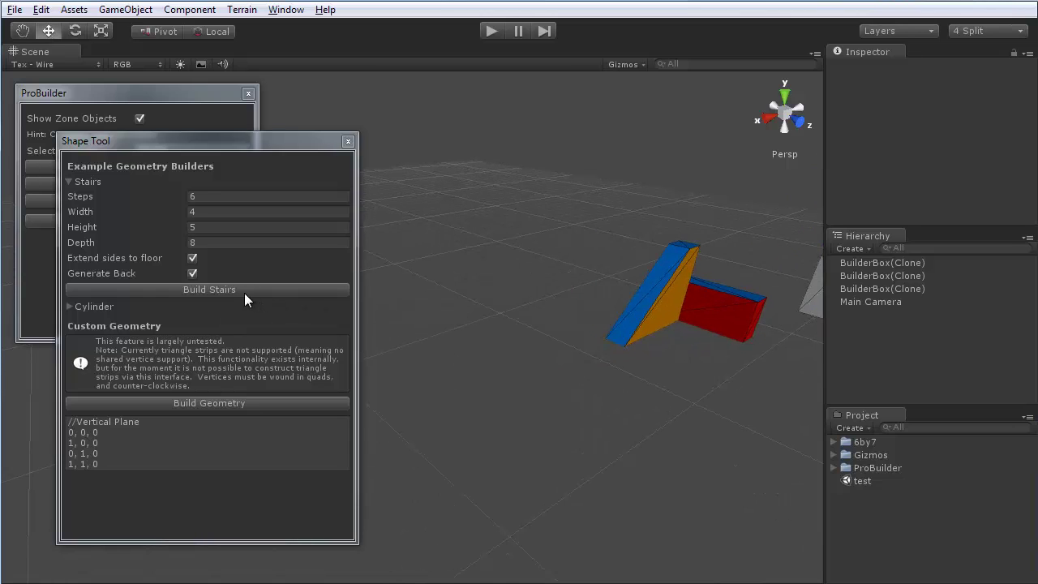
left_click(273, 290)
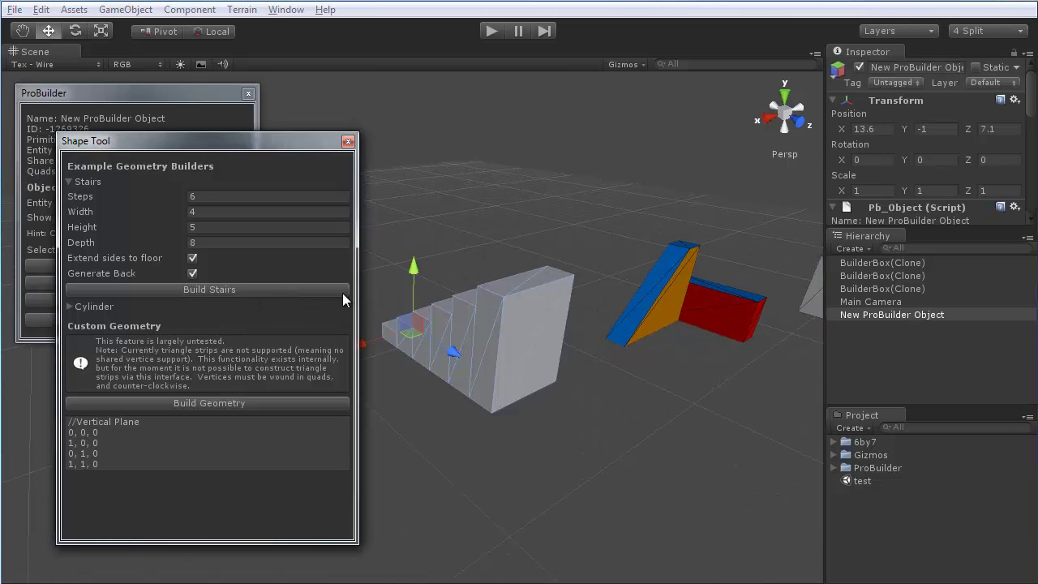
left_click_drag(381, 294, 570, 369, "alt")
scroll(570, 370, "up", 3)
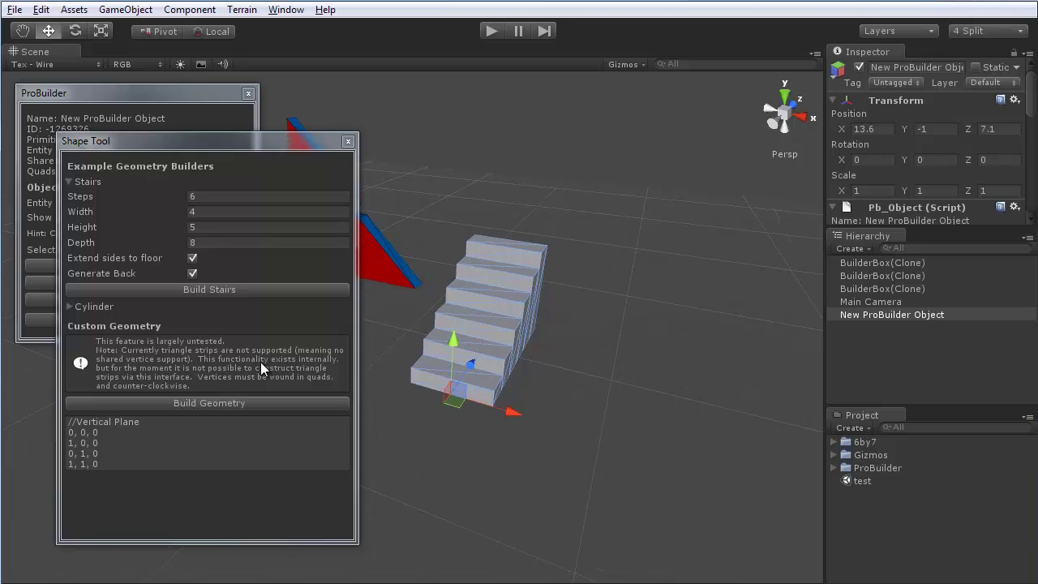
- Build a trial cylinder with radius 3, 6 axis divisions and height 4, and delete it
left_click(69, 306)
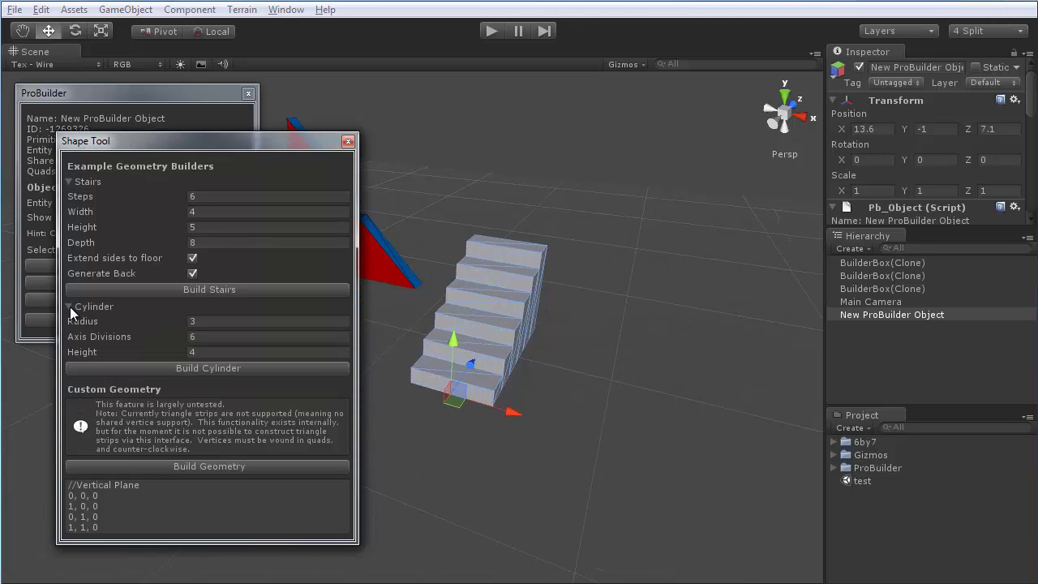
left_click(213, 368)
left_click_drag(471, 341, 674, 372)
key("Delete")
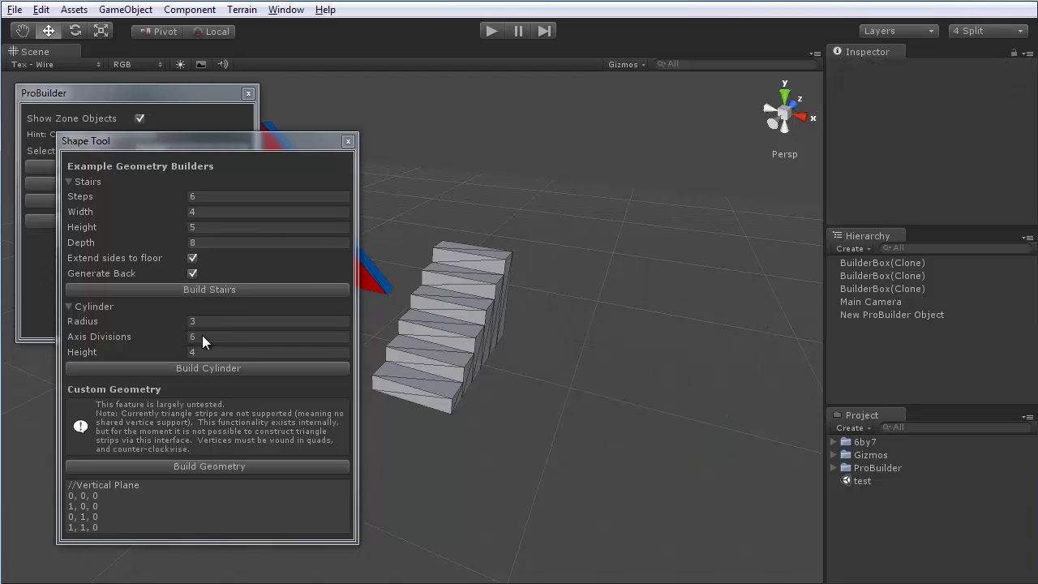
- Build a cylinder beside the stairs with radius 3, 24 axis divisions and height 4
left_click_drag(209, 337, 177, 332)
type("4")
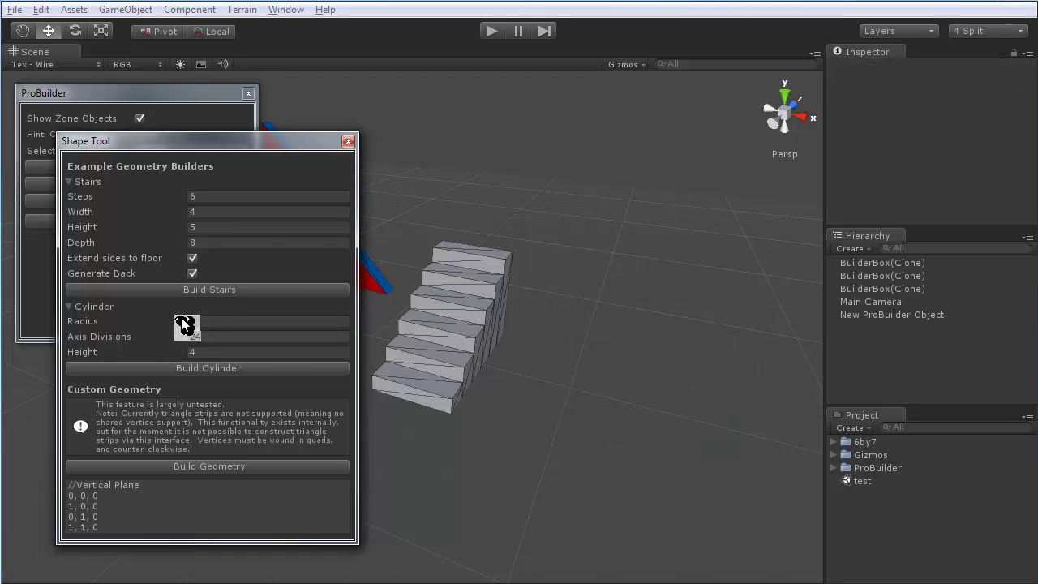
left_click(282, 366)
left_click_drag(471, 340, 675, 370)
left_click_drag(649, 410, 625, 384, "alt")
left_click(197, 352)
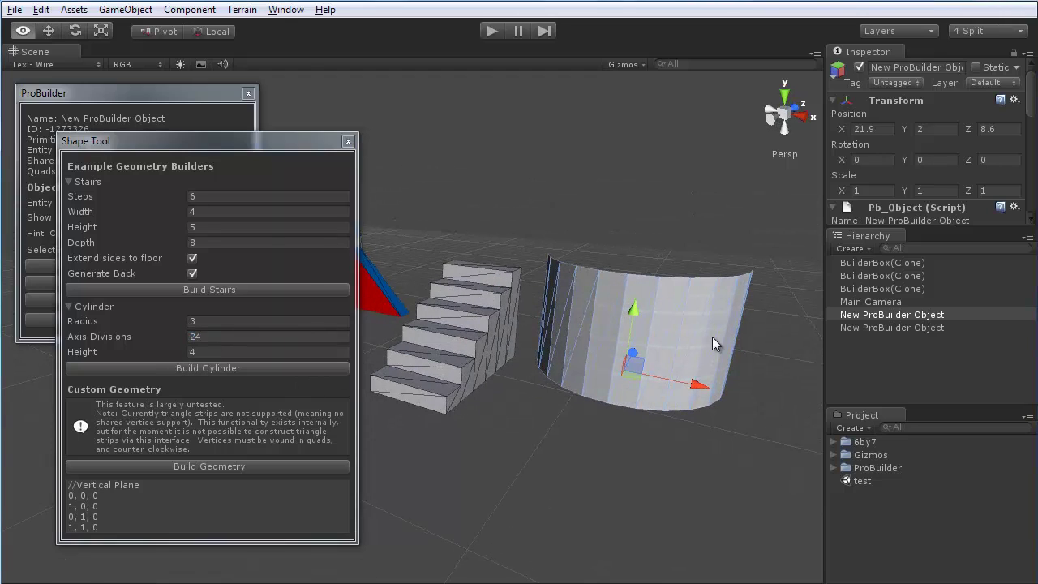
left_click_drag(712, 336, 571, 419, "alt")
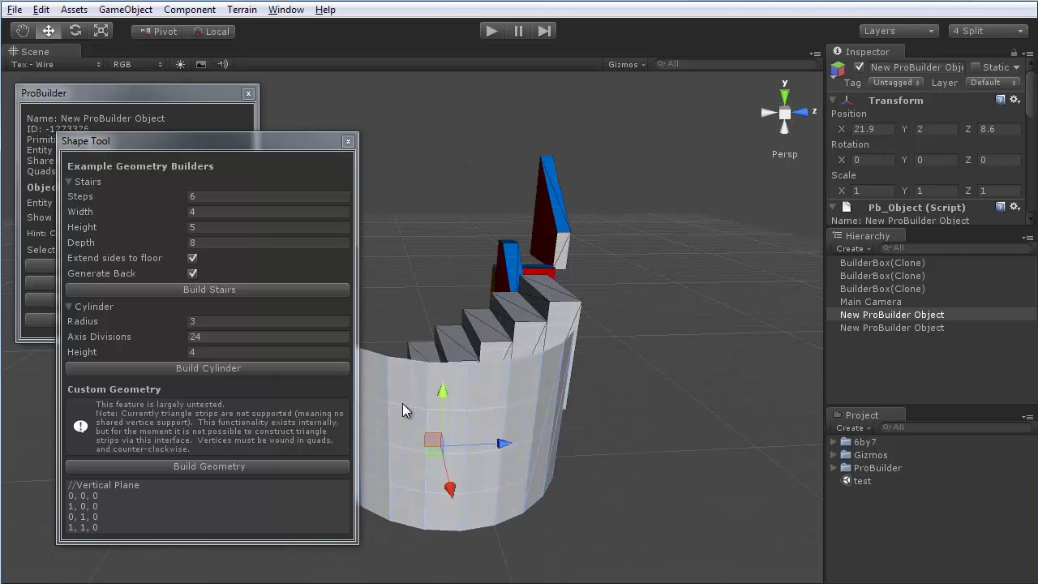
left_click_drag(403, 403, 567, 395, "alt")
left_click_drag(490, 520, 568, 434, "alt")
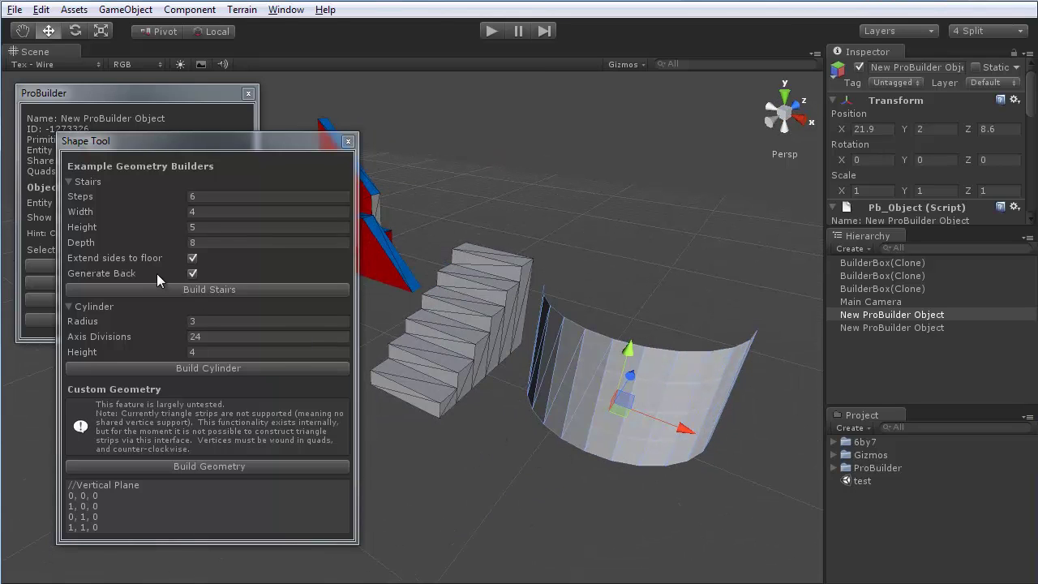
left_click(195, 210)
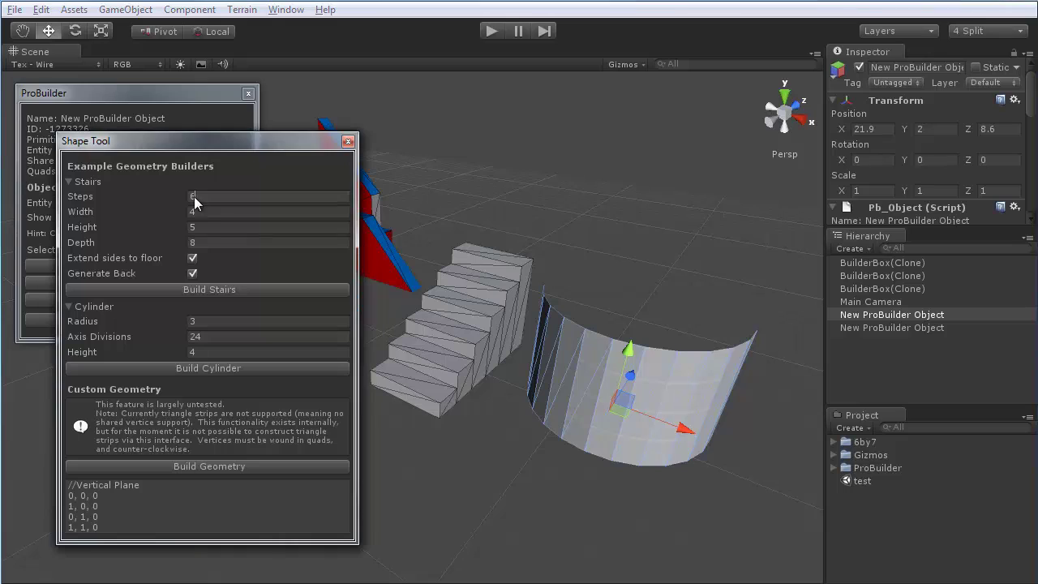
left_click(210, 242)
- Switch to vertex selection mode and raise the cylinder's top ring of vertices to make it taller
left_click_drag(454, 340, 505, 374, "alt")
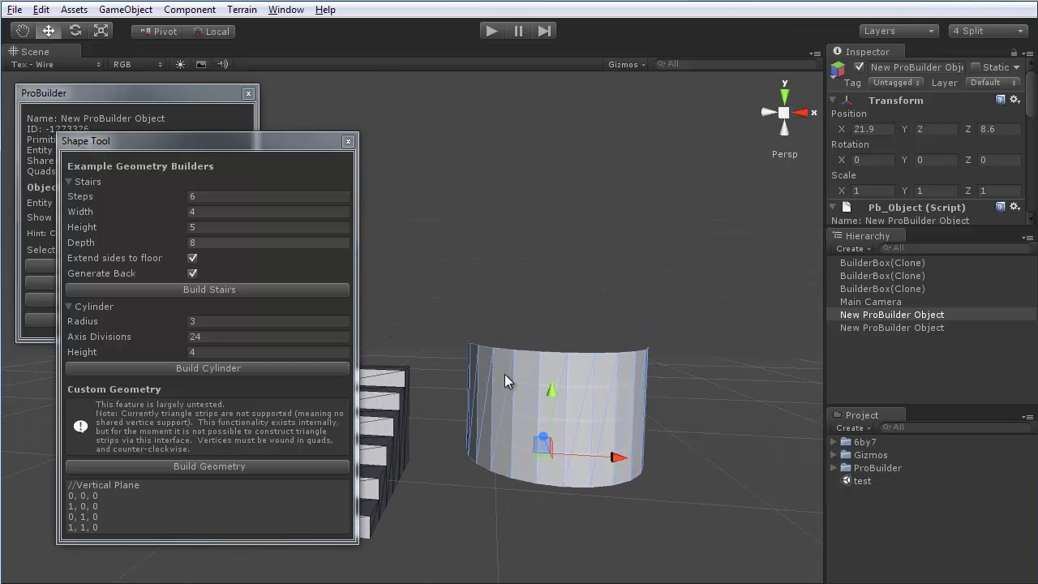
left_click(505, 374)
left_click_drag(582, 372, 647, 389, "alt")
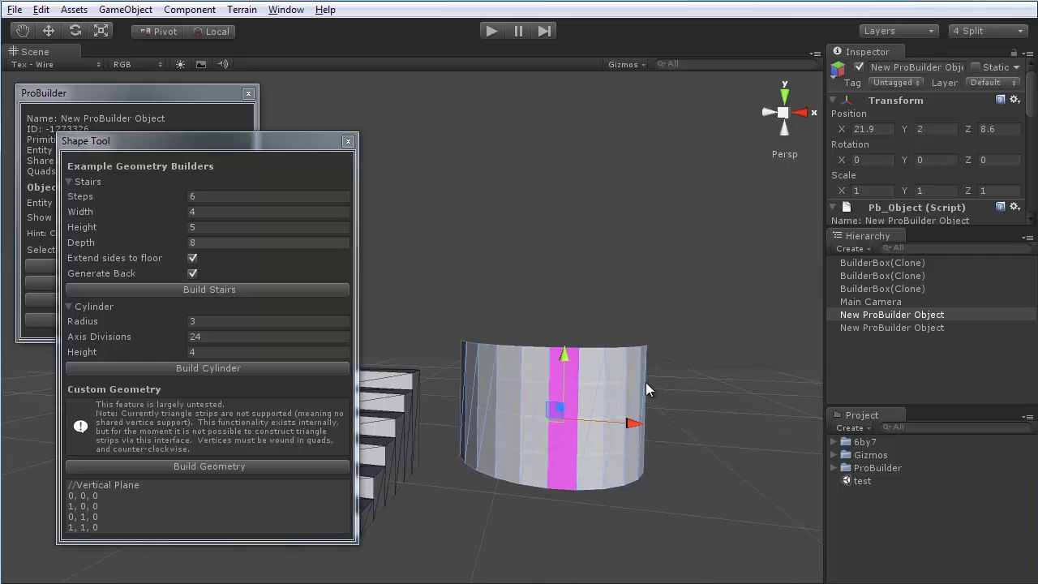
key("h")
left_click_drag(424, 282, 779, 374)
left_click_drag(549, 278, 547, 162)
left_click_drag(466, 381, 510, 392, "alt")
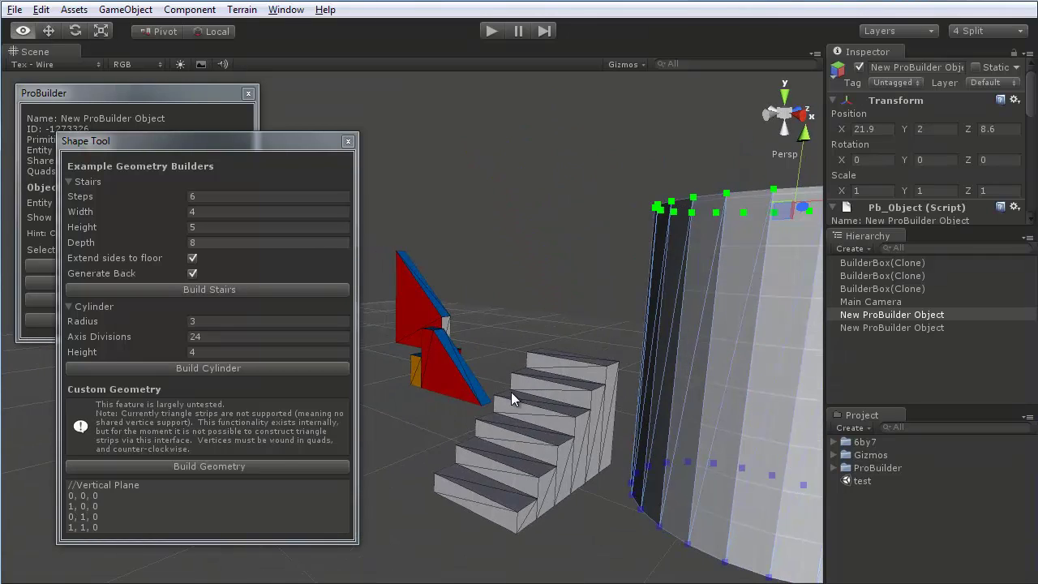
- Select the staircase and raise the vertices of its top step into a tall block
left_click(510, 393)
left_click_drag(528, 347, 548, 351, "alt")
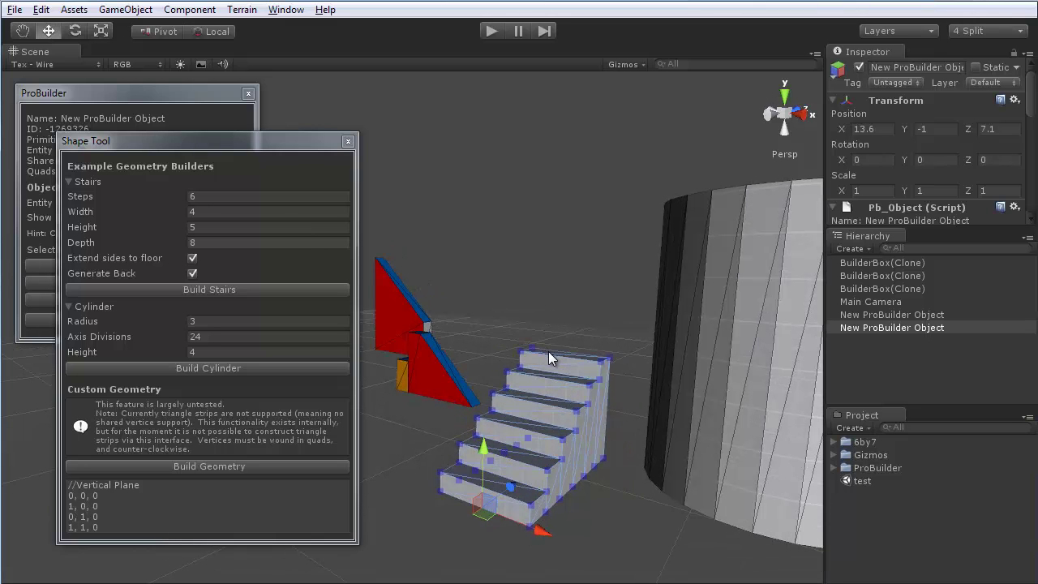
left_click(548, 351)
left_click_drag(570, 295, 669, 366)
left_click_drag(551, 492, 521, 379, "alt")
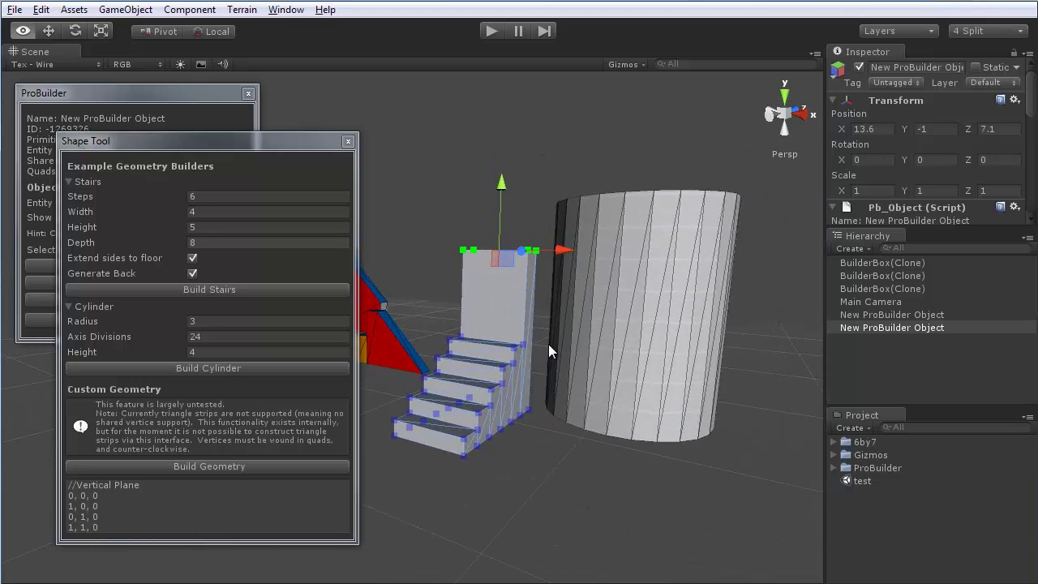
left_click_drag(548, 344, 442, 381, "alt")
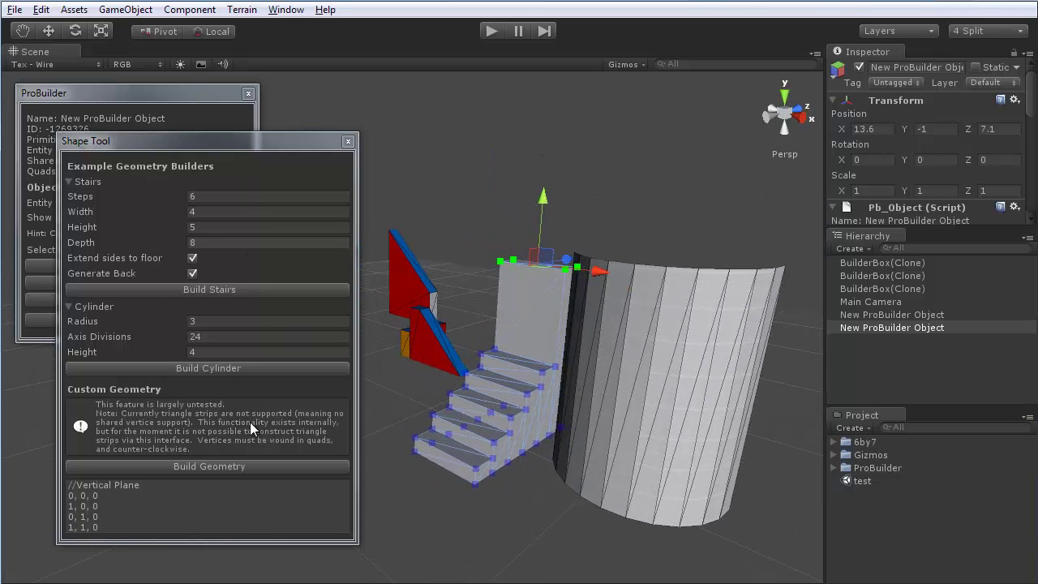
- Examine the sample Vertical Plane vertex coordinates in the Shape Tool's Custom Geometry section
scroll(250, 422, "down", 3)
scroll(250, 422, "up", 2)
left_click_drag(299, 542, 297, 561)
mouse_move(208, 558)
left_mouse_down()
mouse_move(209, 533)
mouse_move(211, 543)
left_mouse_up()
left_click_drag(108, 526, 65, 493)
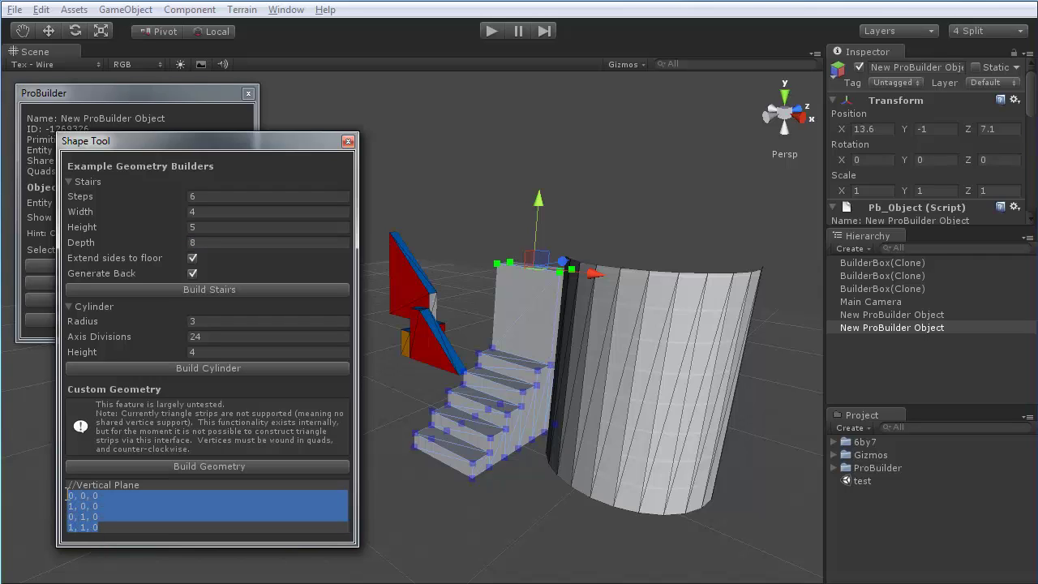
left_click(122, 522)
left_click_drag(103, 528, 54, 495)
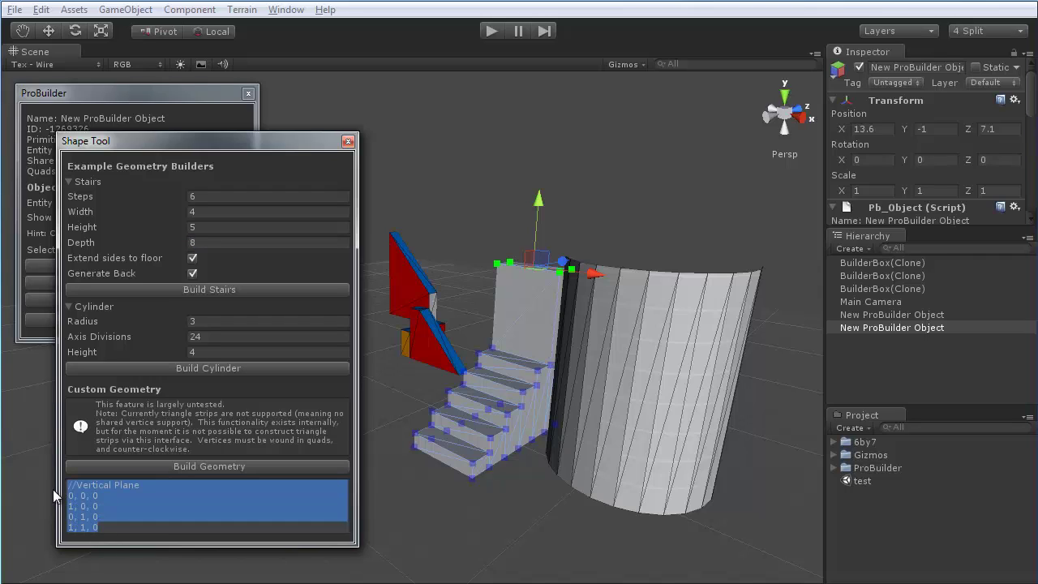
left_click(106, 514)
left_click_drag(103, 528, 63, 492)
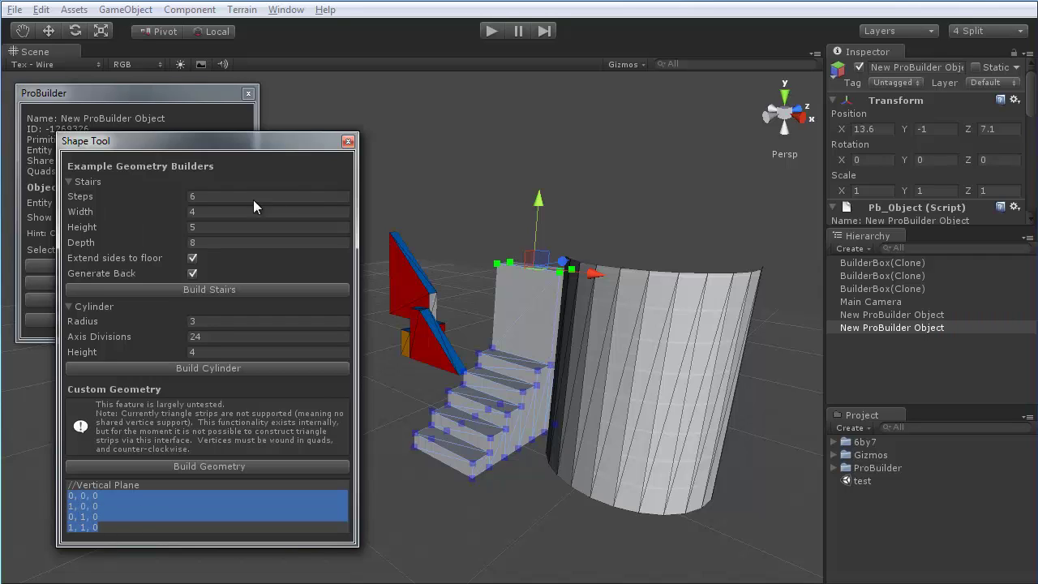
- Close the Shape Tool and clear the selection in QUAD selection mode
left_click_drag(318, 146, 340, 154)
left_click(366, 150)
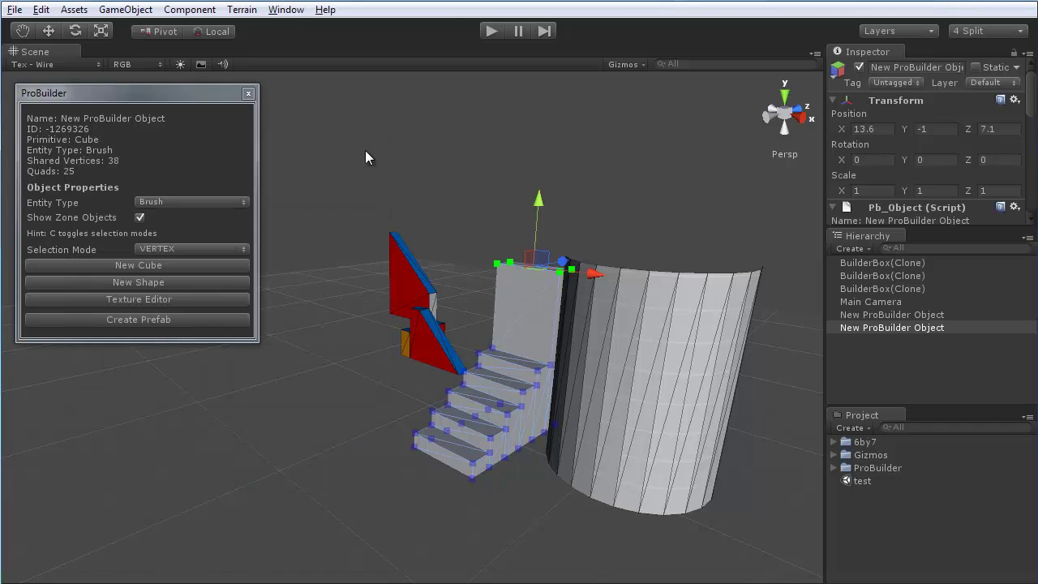
middle_click_drag(376, 301, 418, 301)
left_click(479, 234)
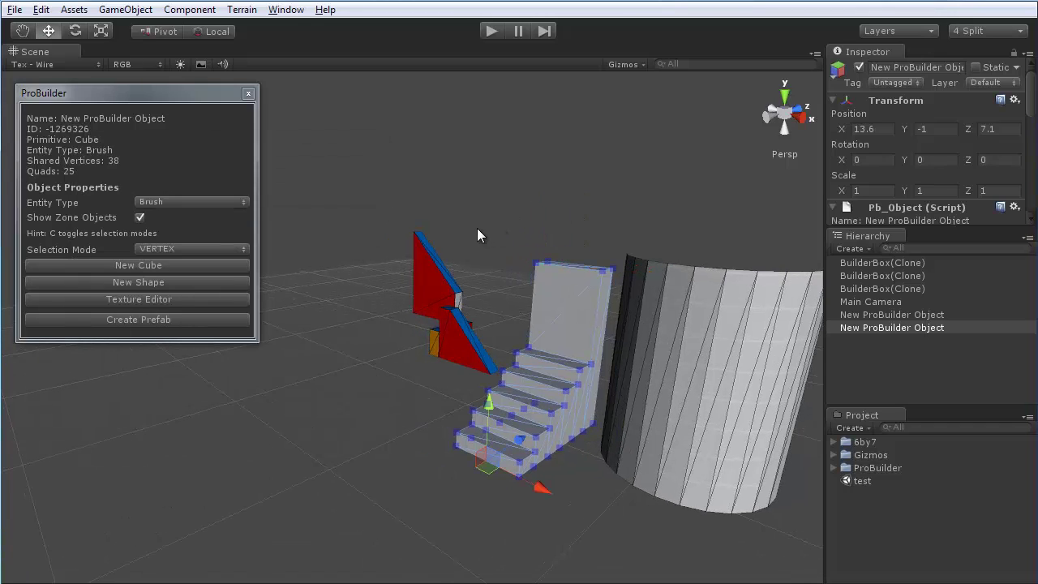
key("c")
left_click(508, 152)
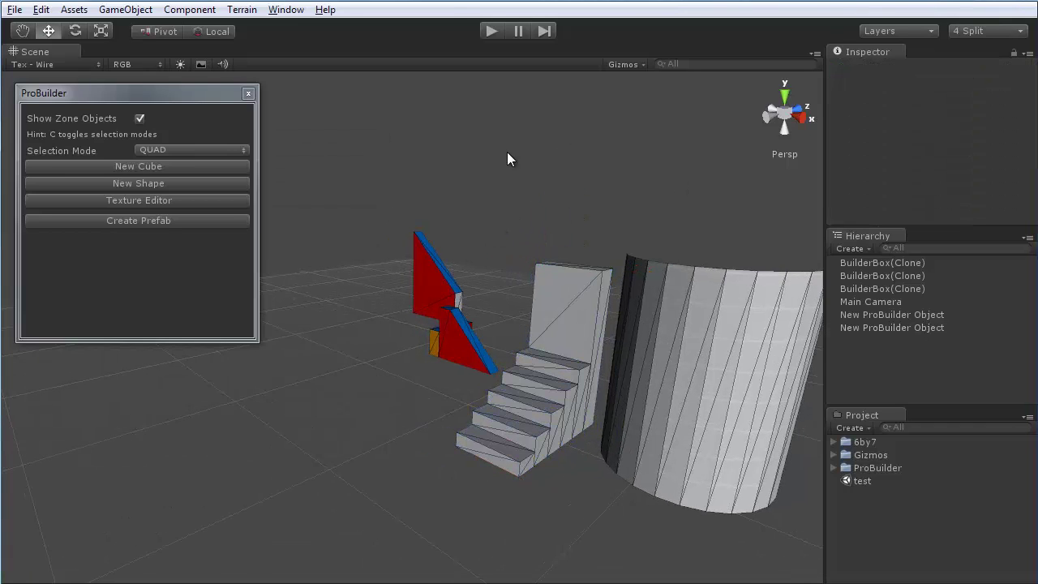
- Select both the cylinder and the staircase and create a prefab from them
left_click_drag(507, 206, 467, 442, "alt")
left_click(377, 317)
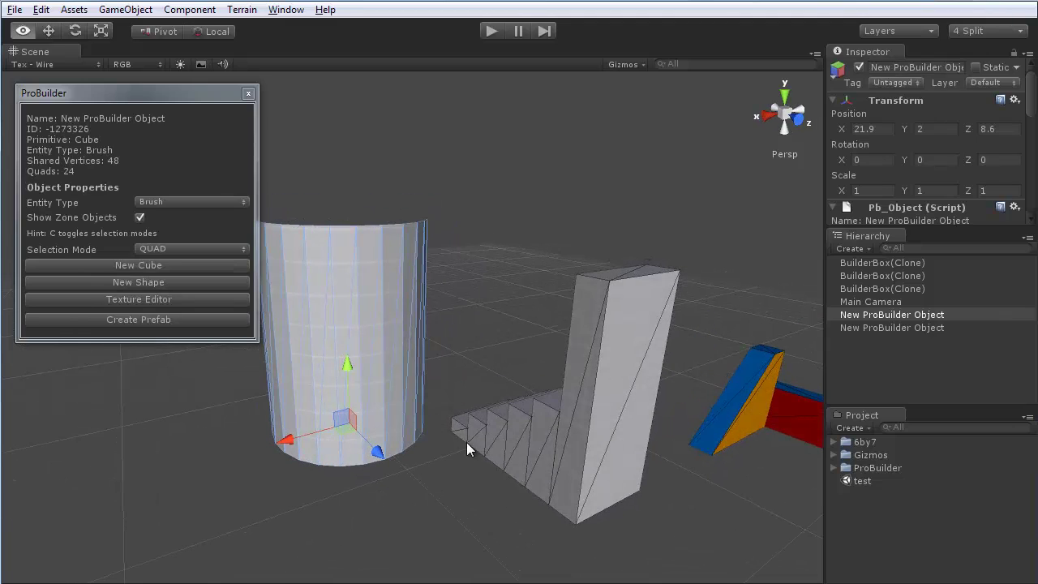
left_click(547, 436, "shift")
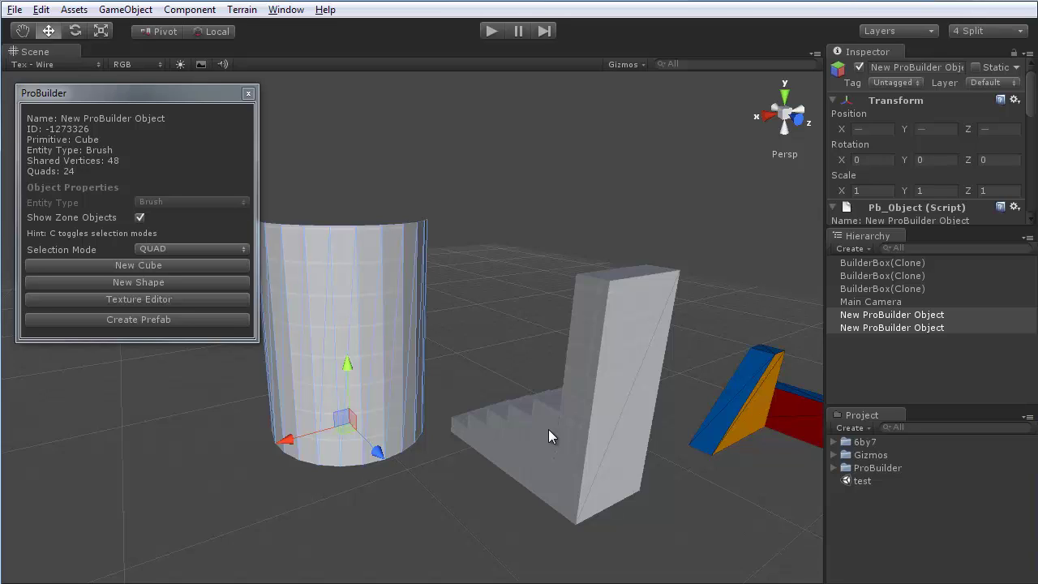
left_click_drag(471, 388, 511, 342, "alt")
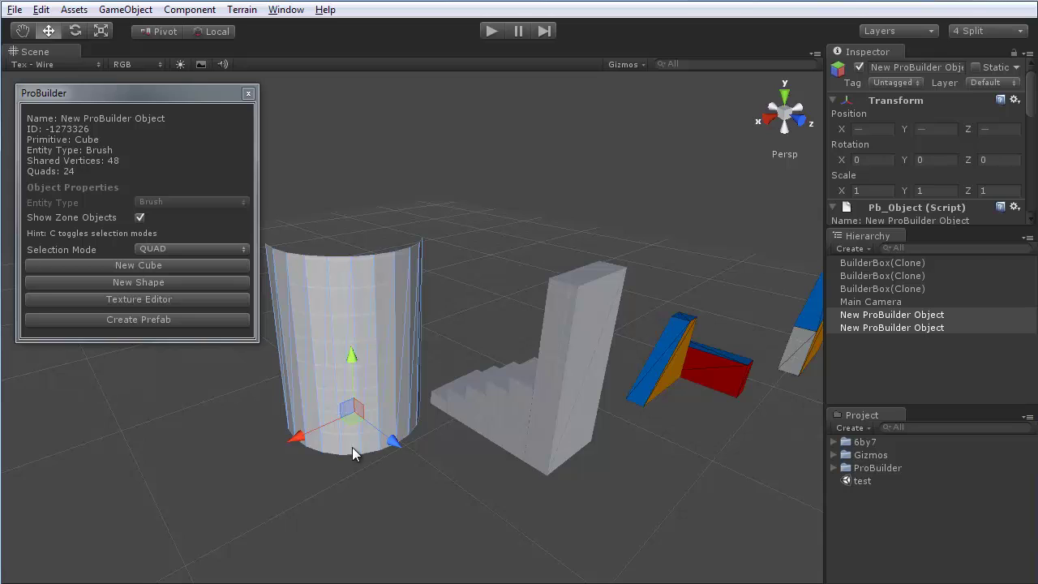
left_click_drag(550, 441, 544, 372, "alt")
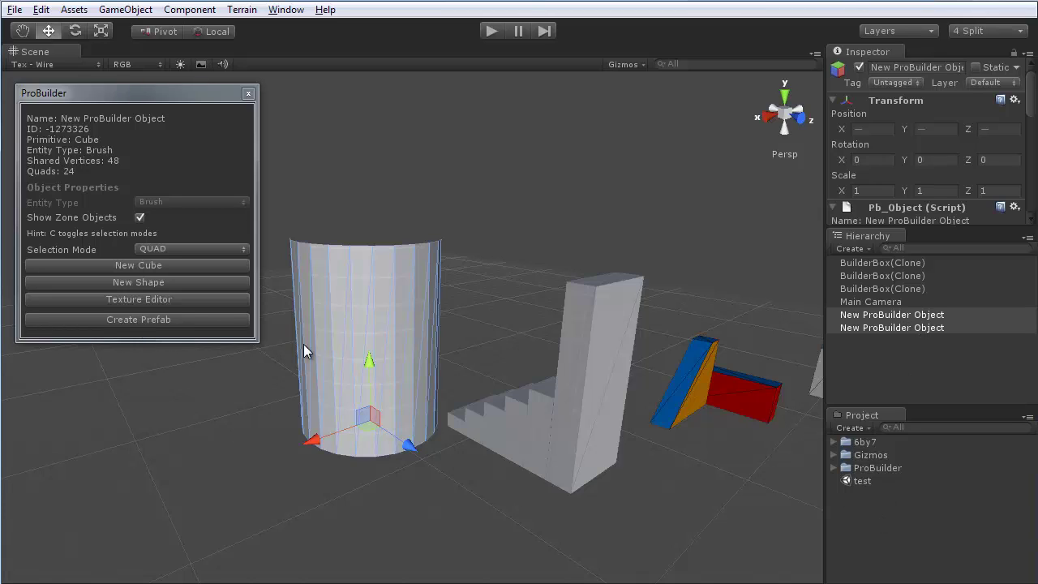
left_click(169, 319)
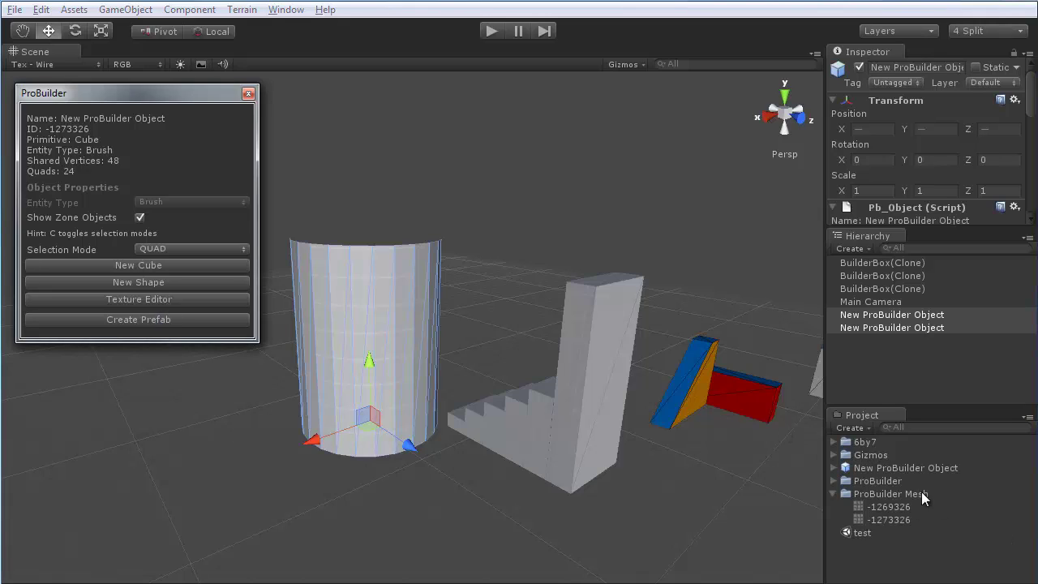
- Place an instance of the cylinder-and-staircase prefab in the scene and move it to about -27 on the Z axis, apart from the originals
left_click(836, 493)
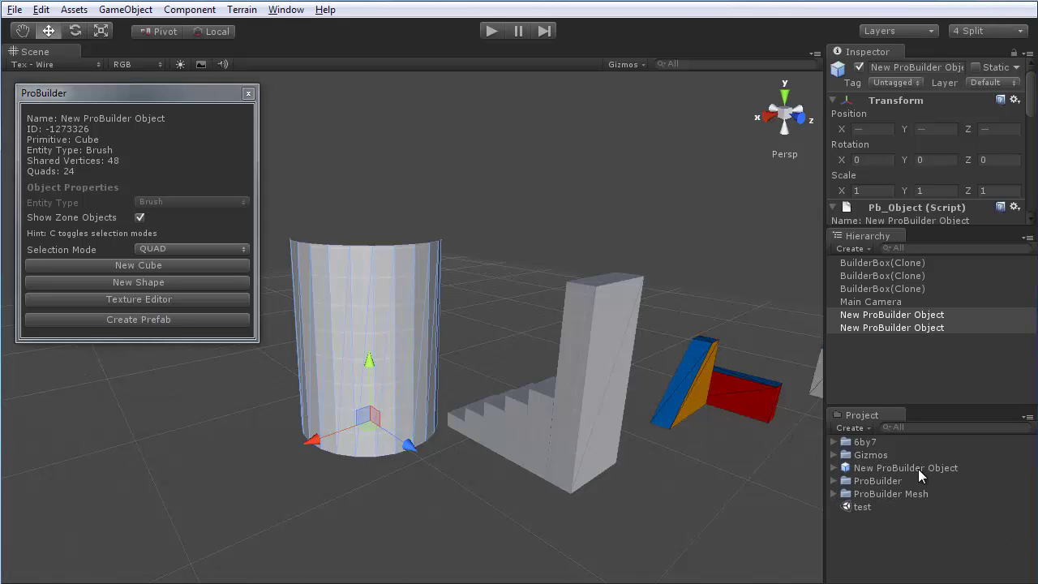
left_click_drag(918, 465, 915, 379)
scroll(624, 364, "down", 5)
left_click_drag(592, 357, 648, 418, "alt")
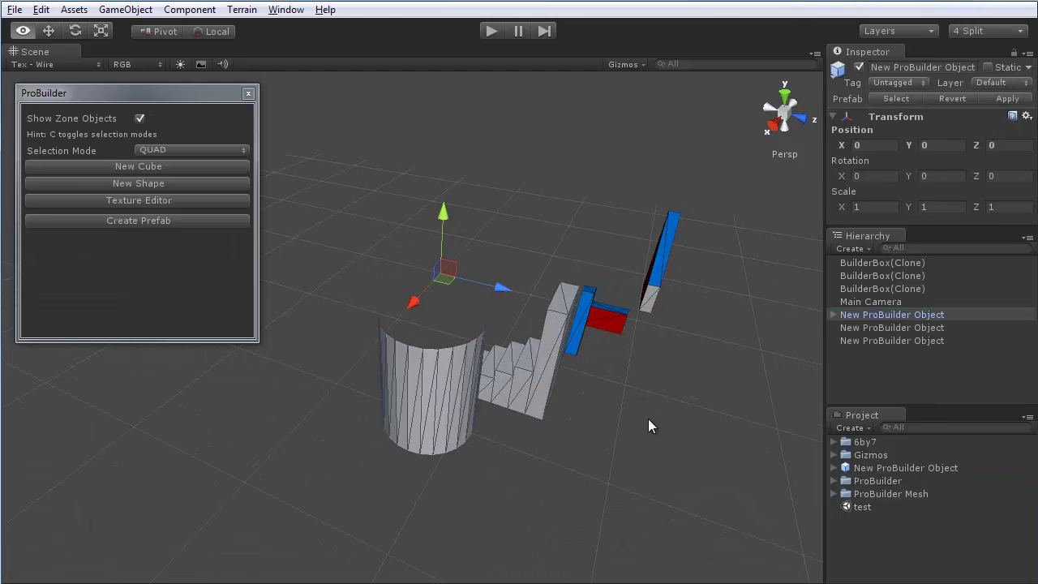
left_click_drag(505, 288, 574, 378)
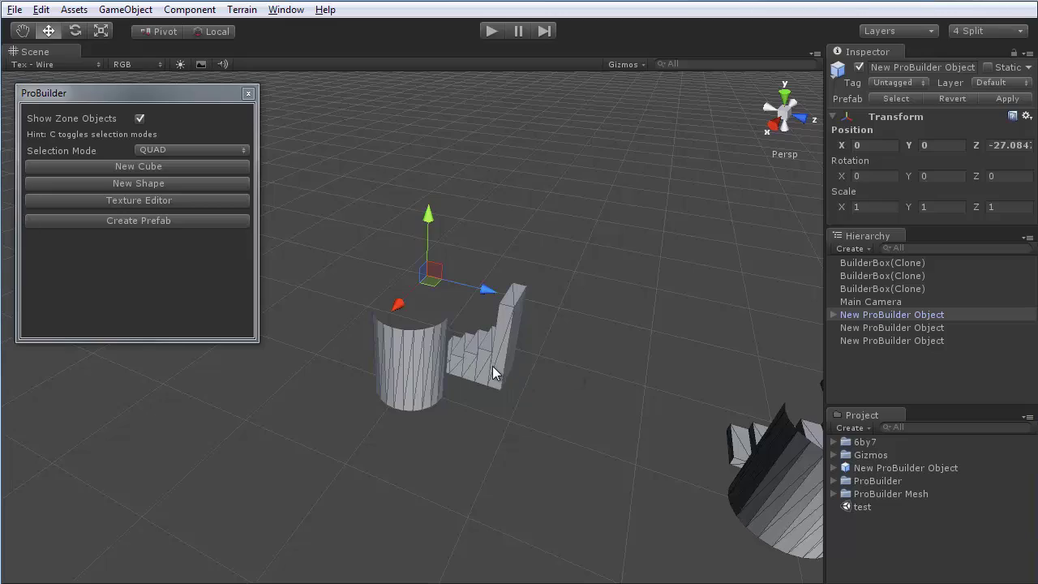
left_click_drag(492, 373, 661, 381, "alt")
- Select the cylinder inside the prefab instance, inspect the instance beside the originals, and clear the selection
left_click(385, 398)
middle_click_drag(306, 450, 398, 491)
left_click_drag(398, 492, 526, 385, "alt")
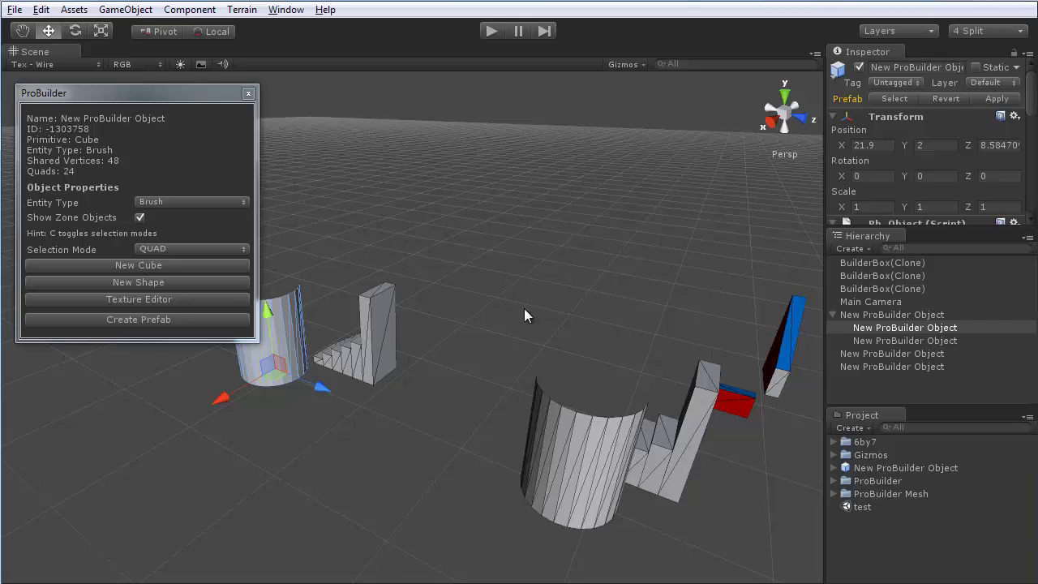
left_click_drag(524, 308, 562, 403, "alt")
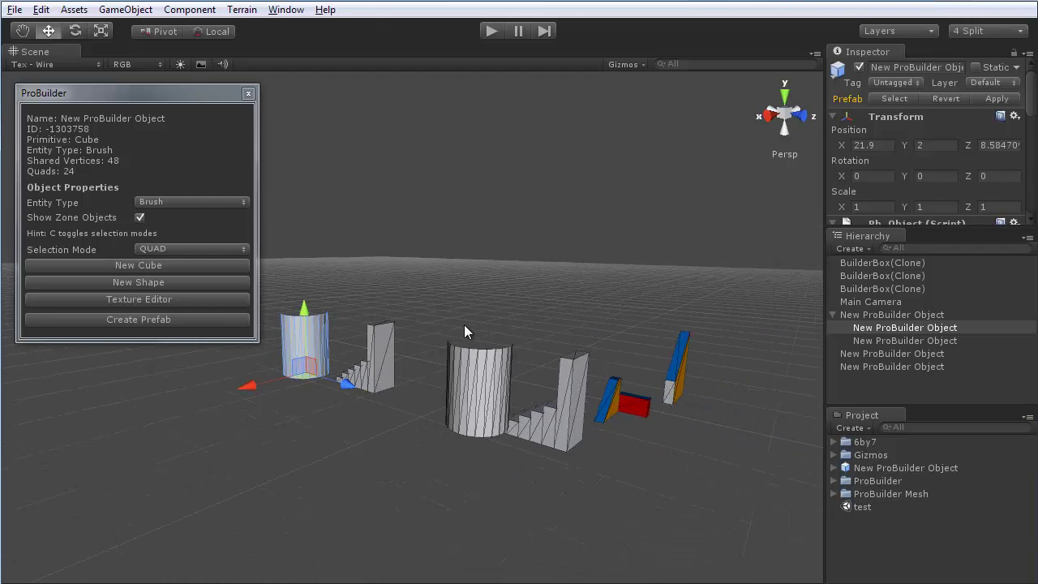
left_click_drag(464, 327, 487, 363, "alt")
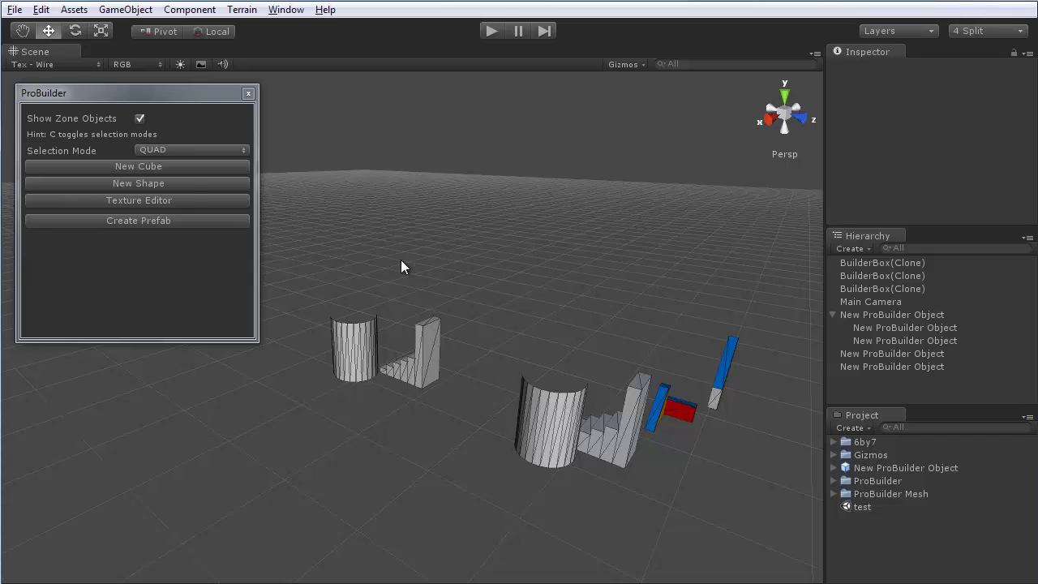
- Create a new cube and move it into the open area in front of the prefab objects, at about X 53.1, Y 23.3, Z 15.2
left_click(217, 167)
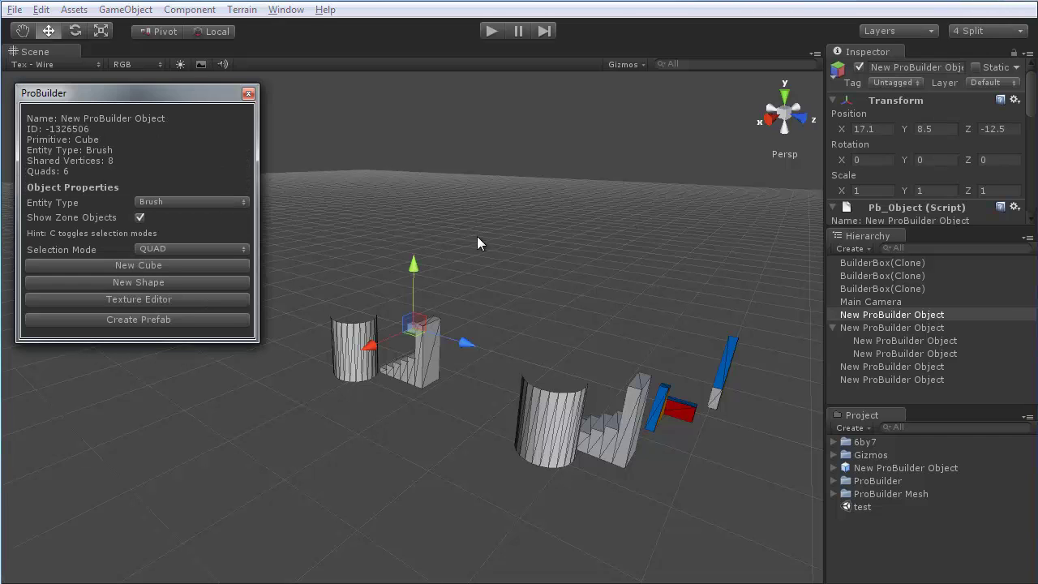
left_click_drag(416, 330, 381, 448)
scroll(383, 386, "up", 2)
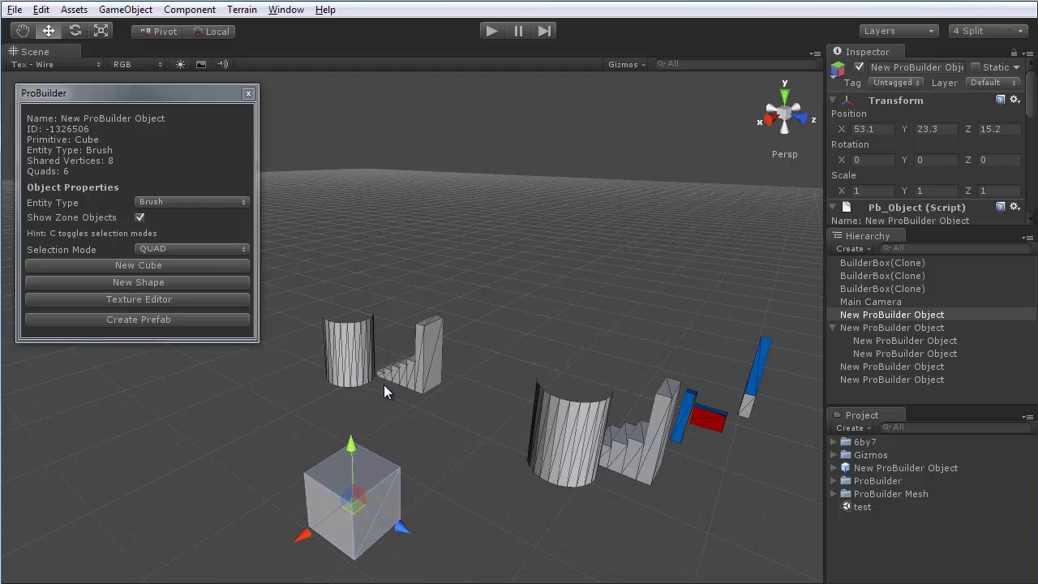
- Raise the new cube's top face to form a tall column
key("f")
left_click_drag(553, 357, 528, 386, "alt")
left_click_drag(444, 294, 466, 363, "alt")
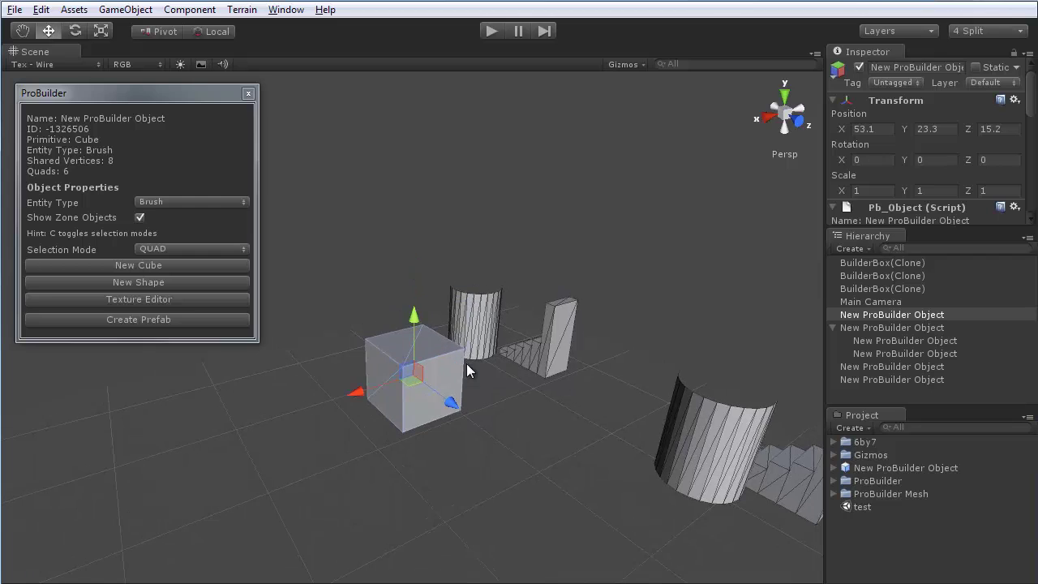
left_click(421, 351)
left_click_drag(411, 299, 412, 74)
scroll(414, 323, "down", 5)
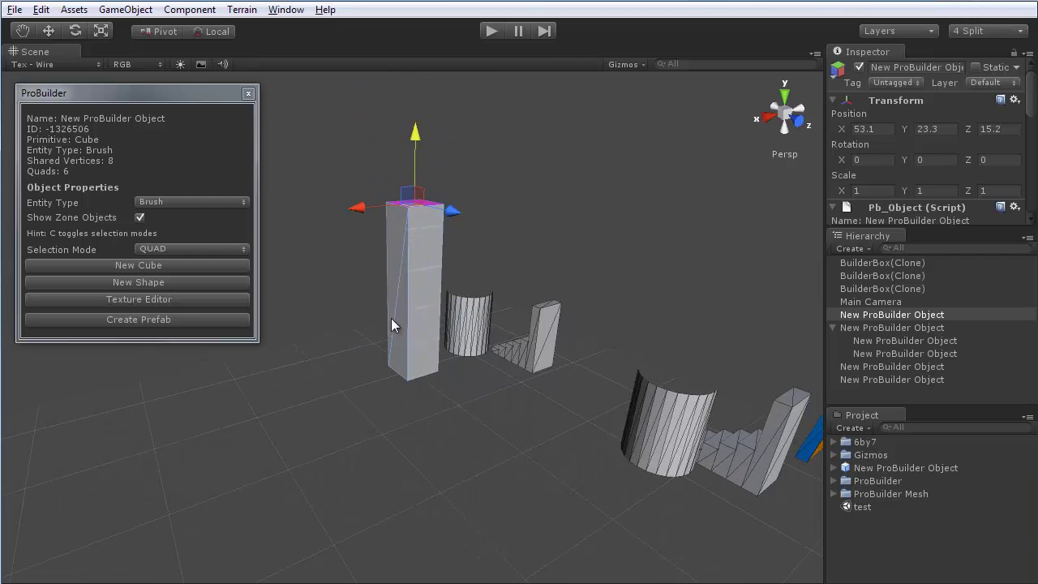
- Pull a narrow side face of the column outward along X to form a long wall
left_click(397, 312)
left_click_drag(403, 309, 366, 371, "alt")
left_click_drag(328, 307, 104, 356)
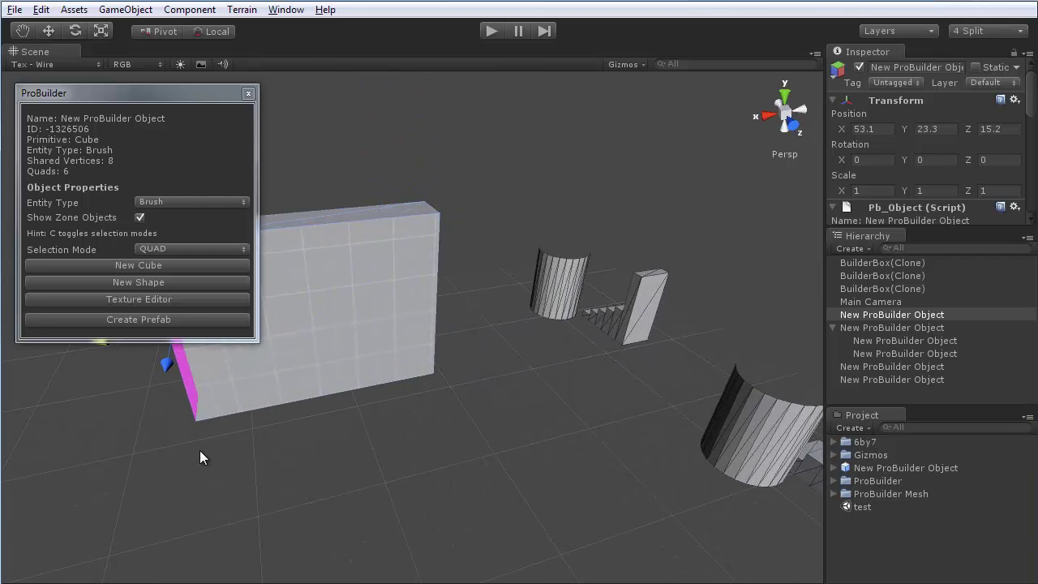
left_click_drag(199, 450, 437, 305, "alt")
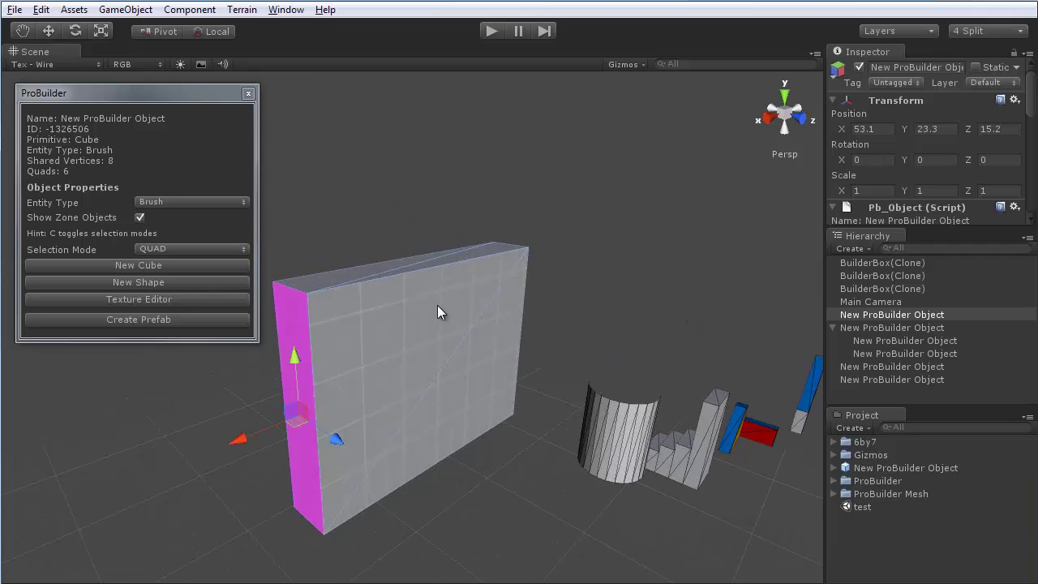
- Raise the wall's top face to make it taller, and return to having the whole wall selected
left_click(420, 257)
middle_click_drag(427, 272, 441, 322)
left_click_drag(441, 321, 435, 241)
left_click_drag(450, 422, 452, 339, "alt")
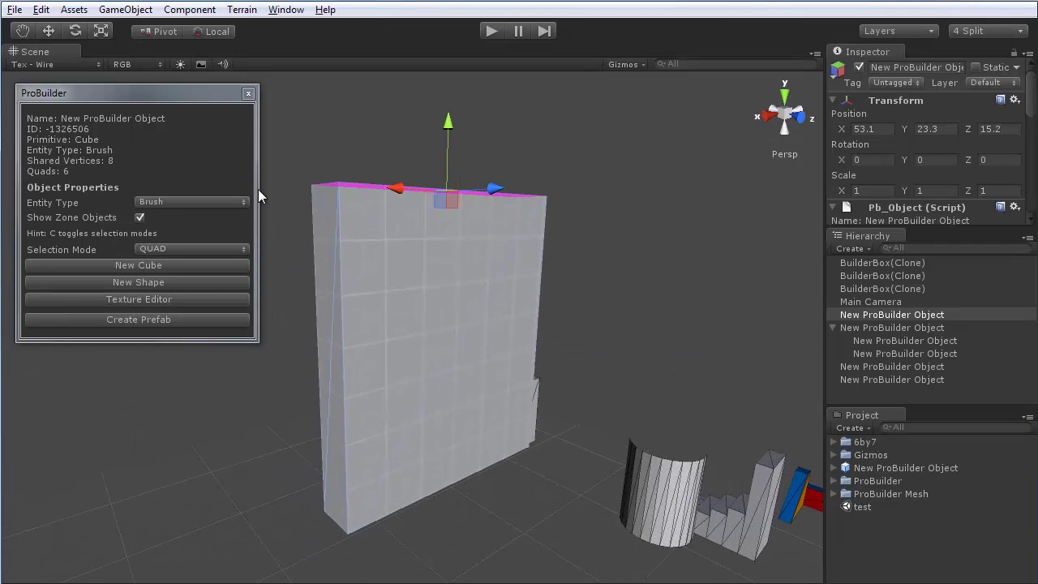
left_click(590, 305)
left_click(470, 269)
left_click_drag(452, 381, 487, 333, "alt")
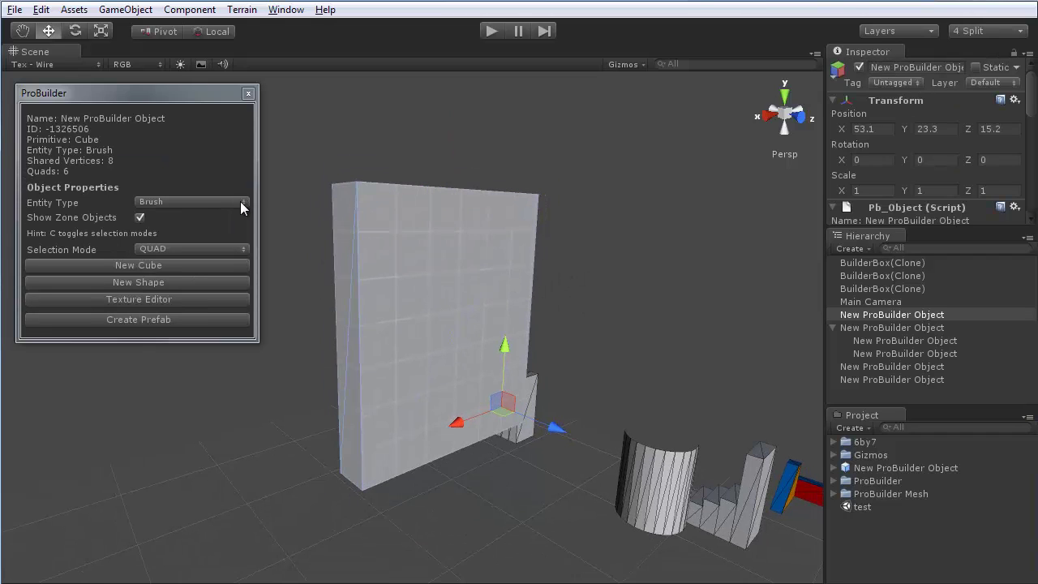
- Try the Occluder, Trigger and Collision entity types on the wall and return it to Brush
left_click(163, 201)
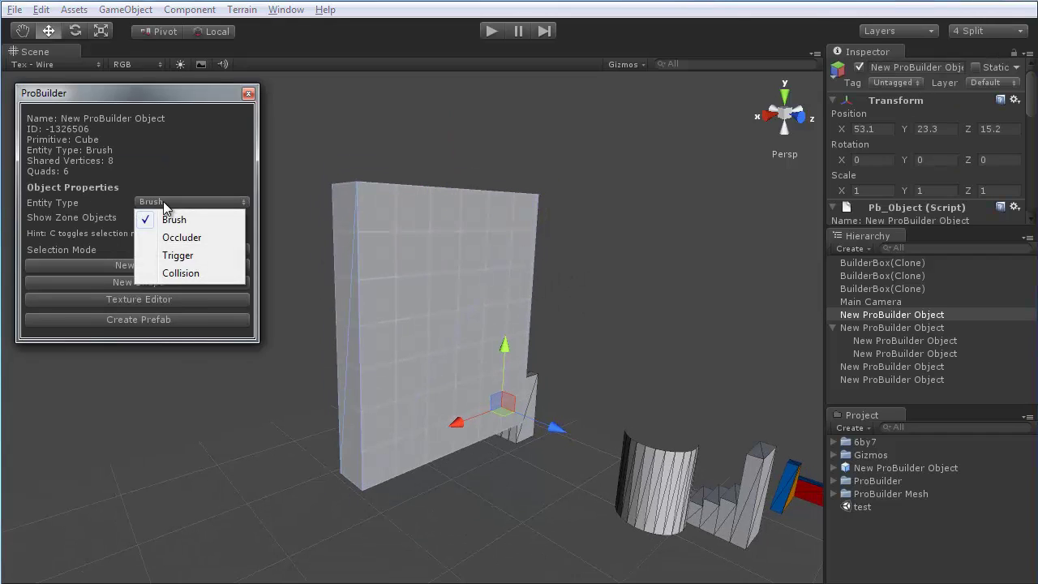
left_click(186, 237)
left_click_drag(373, 328, 442, 316, "alt")
left_click(194, 201)
left_click(195, 255)
left_click(193, 202)
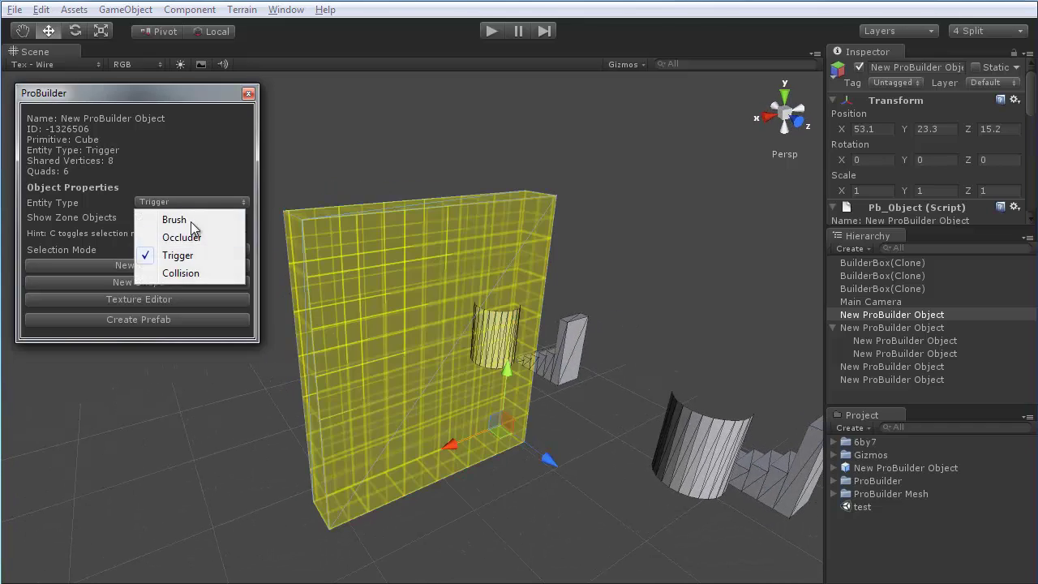
left_click(193, 273)
left_click(204, 204)
left_click(198, 219)
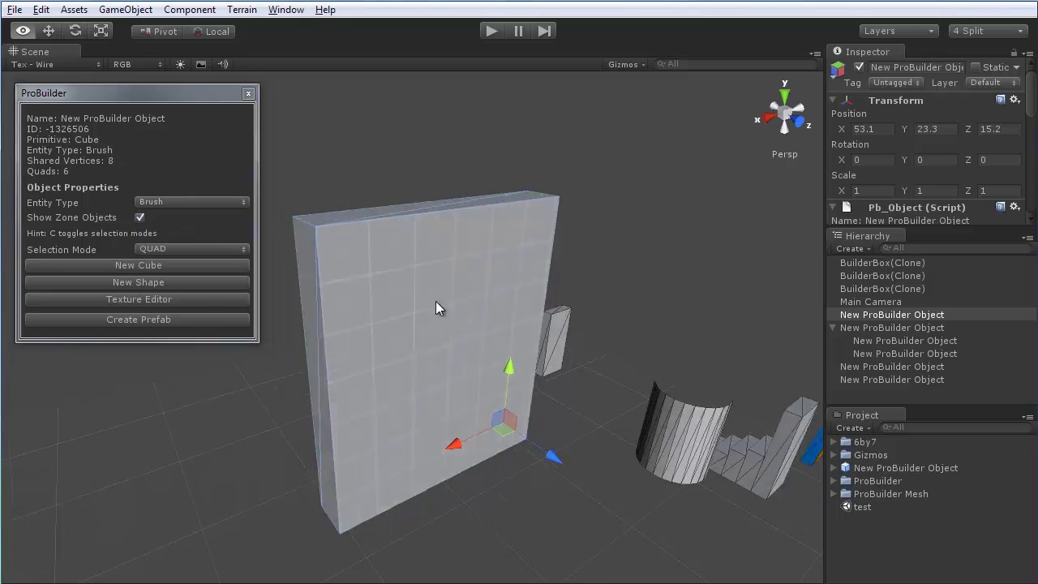
- Set the wall's entity type to Occluder
mouse_move(435, 301)
left_mouse_down("alt")
mouse_move(576, 287)
mouse_move(433, 338)
mouse_move(429, 354)
mouse_move(405, 364)
mouse_move(364, 347)
mouse_move(472, 333)
left_mouse_up("alt")
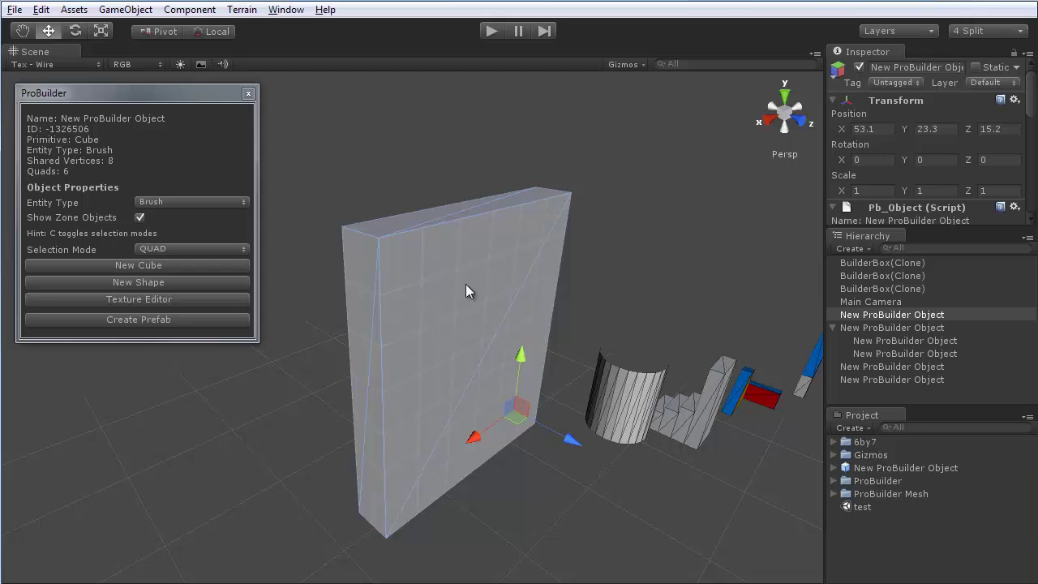
left_click_drag(466, 284, 455, 290, "alt")
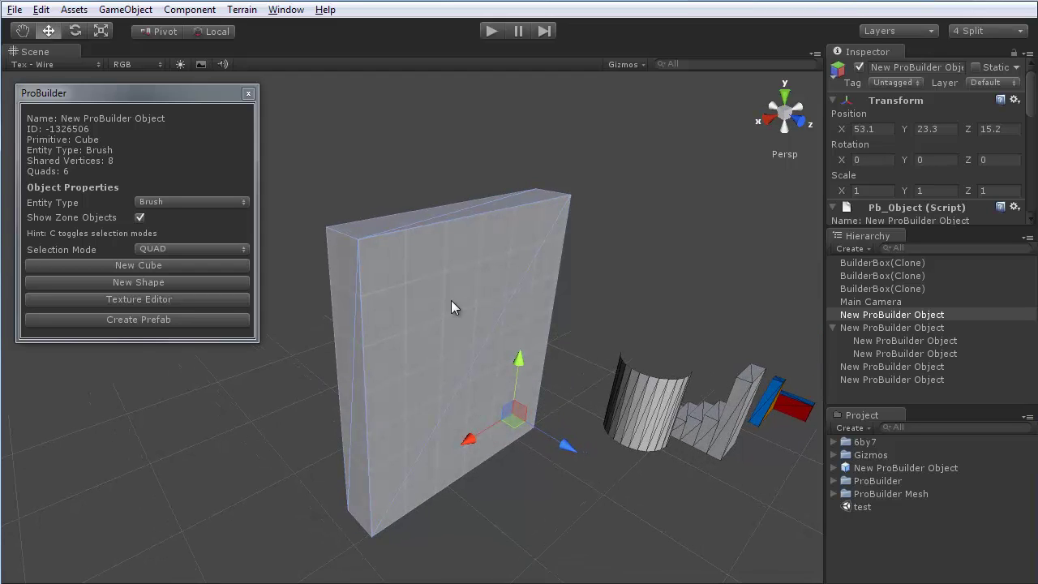
left_click_drag(398, 272, 458, 342, "alt")
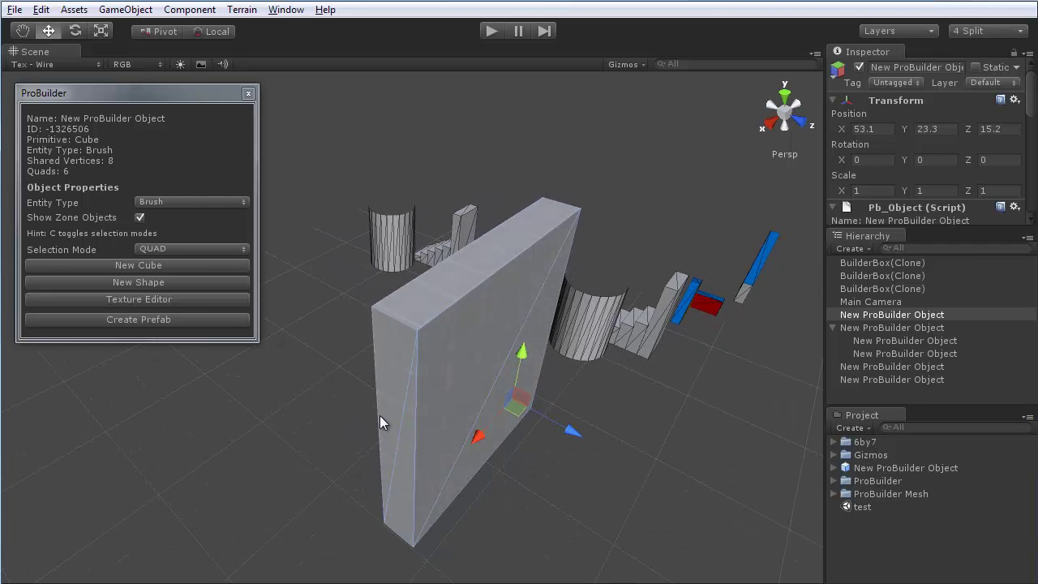
left_click(205, 200)
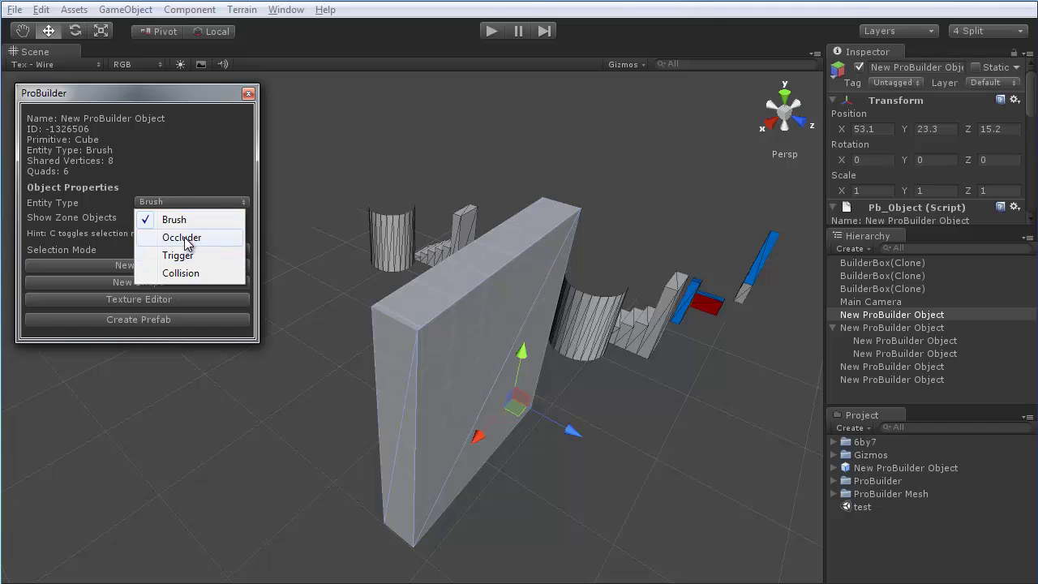
left_click(195, 235)
left_click_drag(437, 359, 218, 197, "alt")
- Try the Trigger and Collision entity types on the wall and switch it back to Occluder
left_click(215, 198)
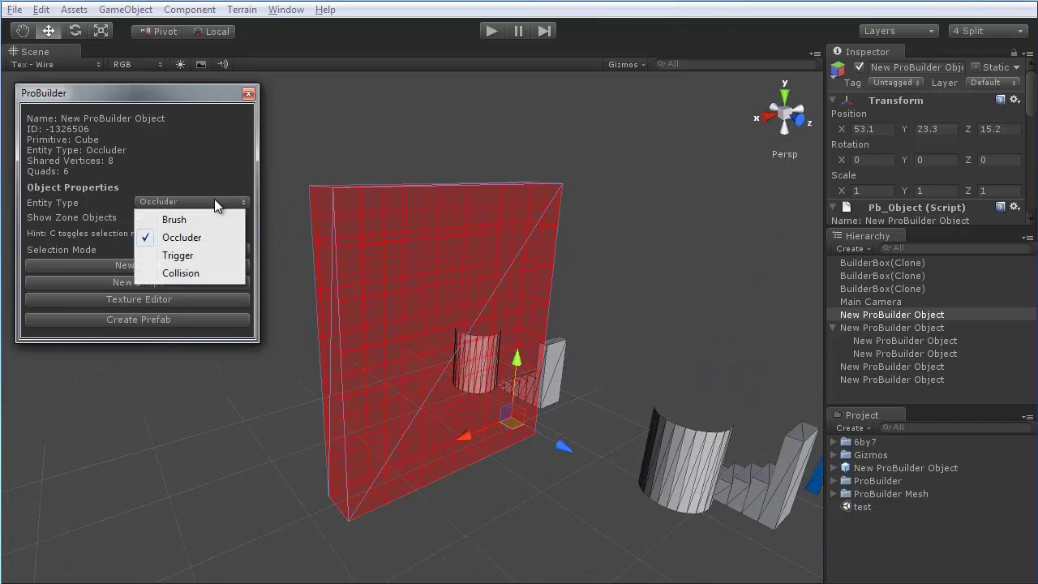
left_click(192, 256)
left_click(180, 273)
left_click_drag(487, 324, 210, 234, "alt")
left_click(171, 202)
left_click(181, 238)
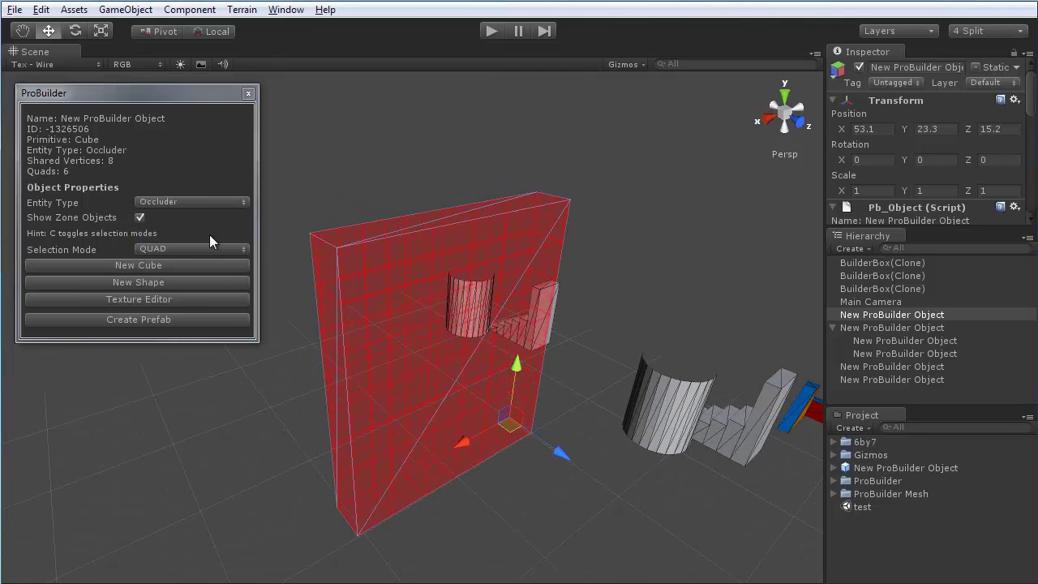
- Hide the zone objects, clear the wall selection, and show the zone objects again
left_click(139, 218)
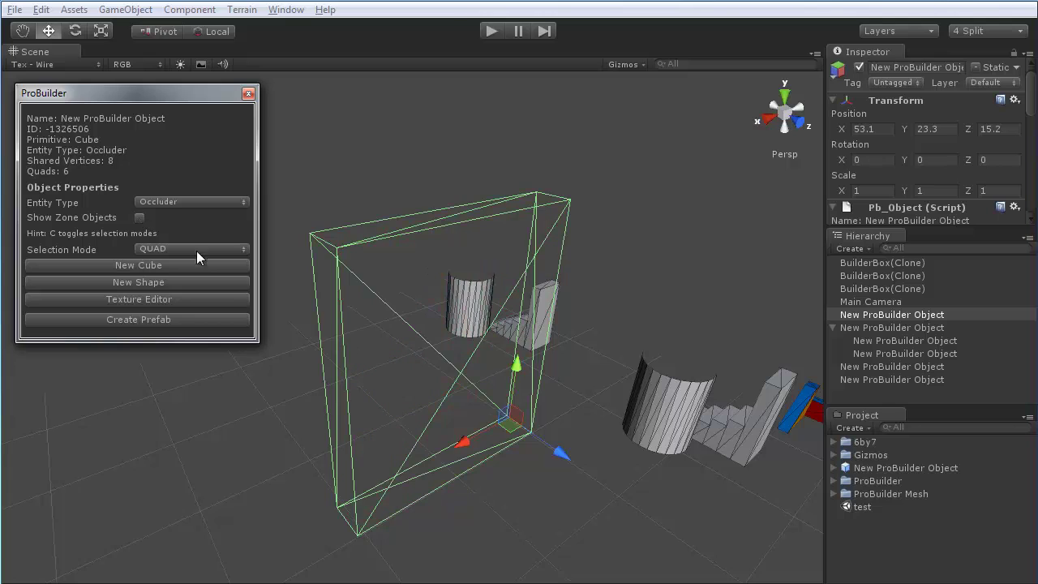
left_click_drag(341, 308, 428, 374, "alt")
left_click(406, 123)
left_click_drag(398, 203, 341, 252, "alt")
left_click(140, 118)
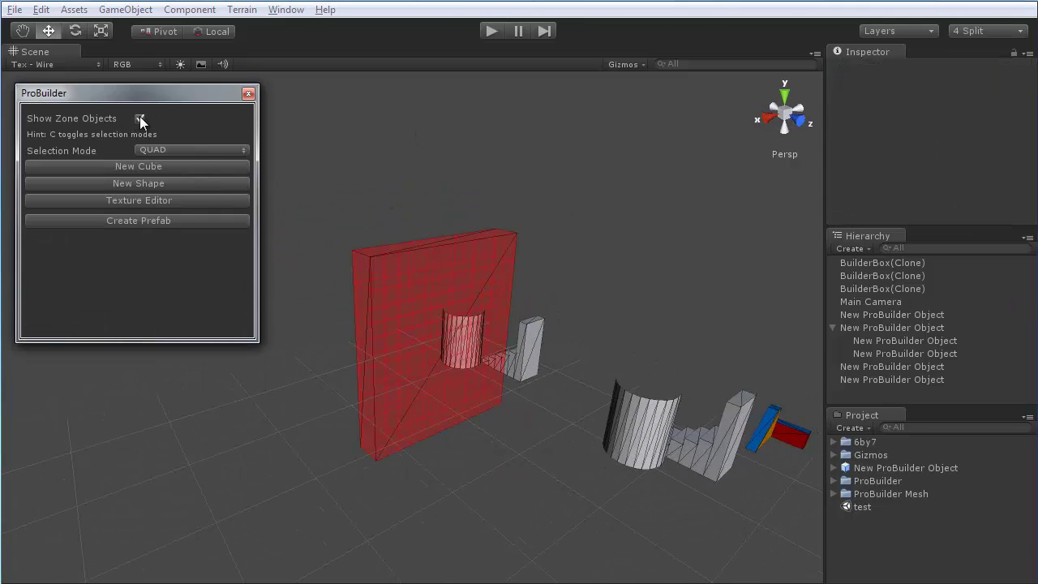
- Toggle the display of zone objects off and on to compare the scene with and without the occluder wall
left_click(139, 118)
left_click(139, 119)
left_click_drag(486, 220, 507, 294, "alt")
scroll(507, 295, "up", 3)
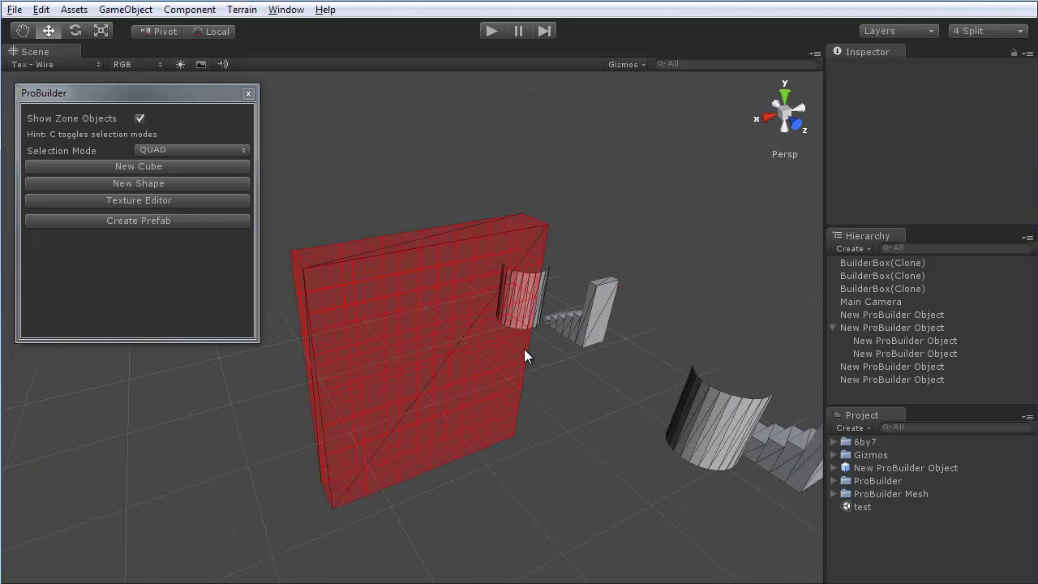
left_click_drag(524, 348, 551, 338, "alt")
scroll(551, 338, "up", 2)
left_click(139, 118)
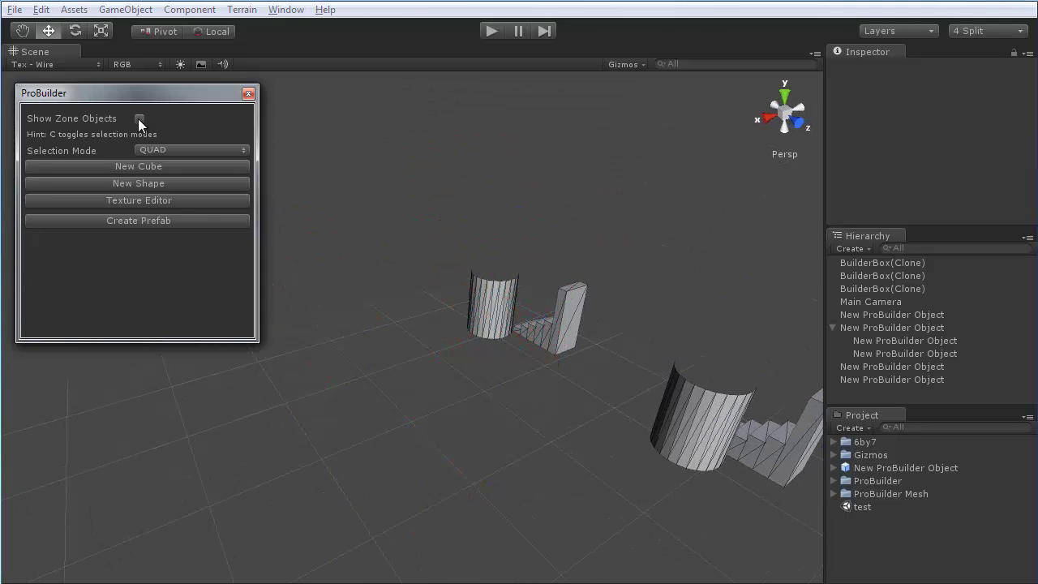
left_click(140, 118)
left_click_drag(428, 274, 481, 345, "alt")
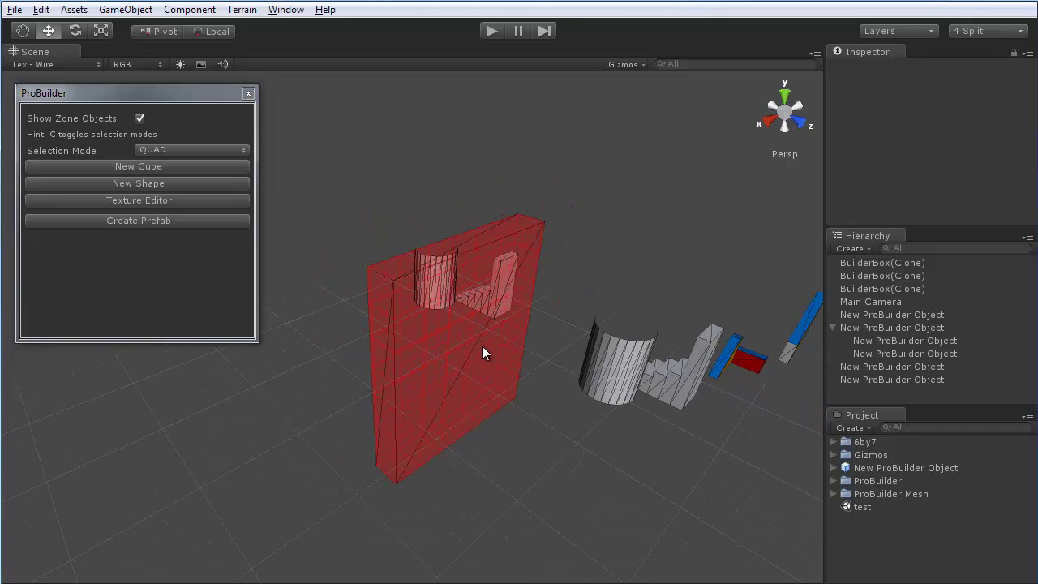
left_click(480, 350)
left_click_drag(602, 400, 528, 377, "alt")
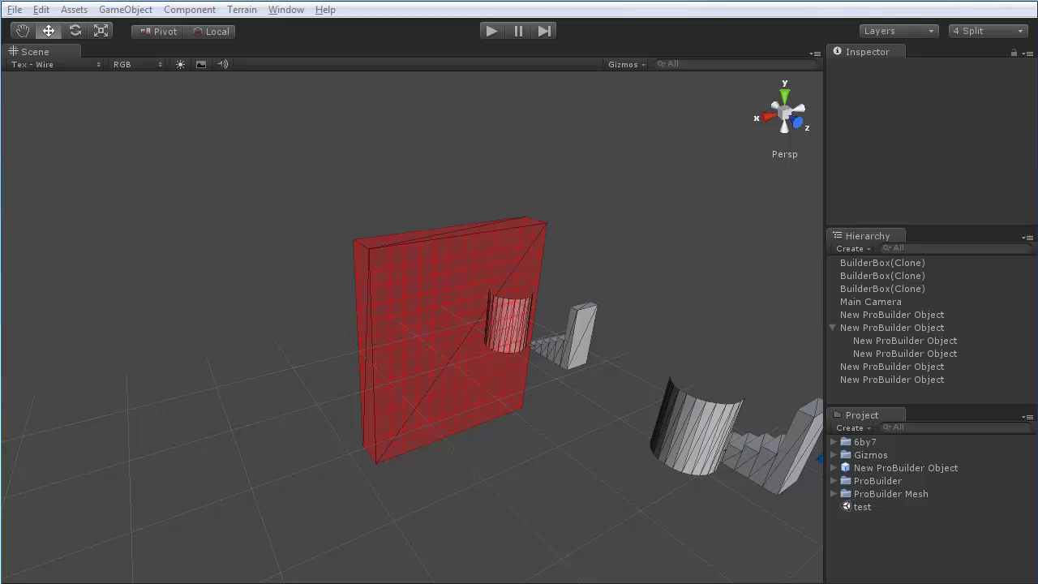
left_click(691, 214)
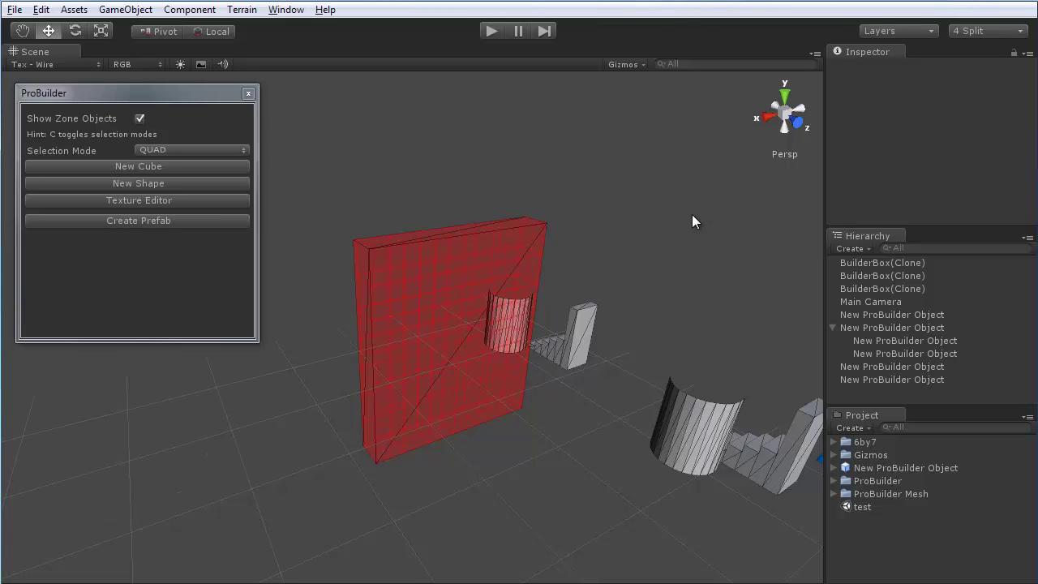
left_click_drag(682, 230, 647, 264, "alt")
key("w")
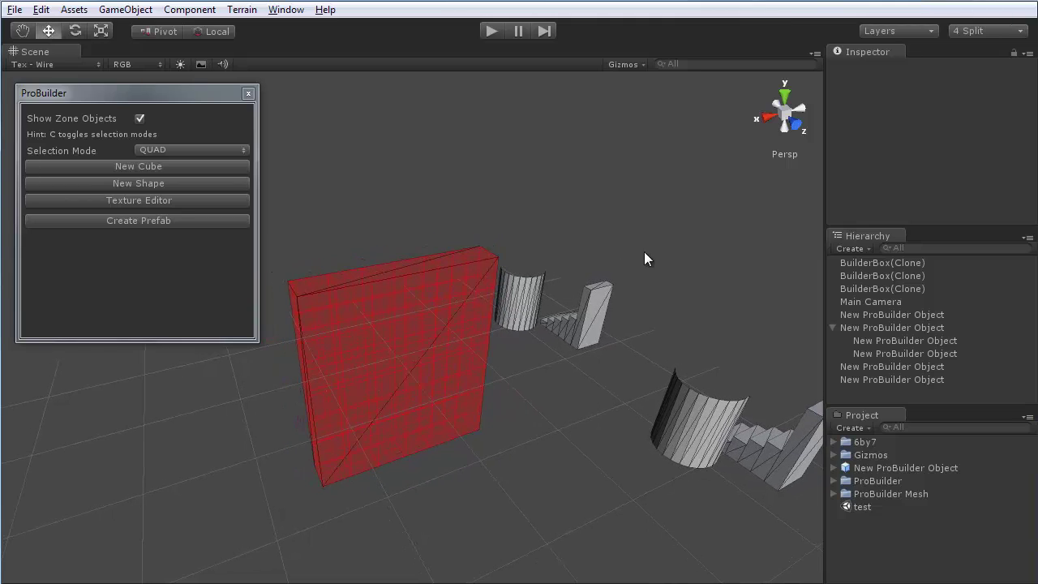
left_click_drag(560, 297, 602, 299, "alt")
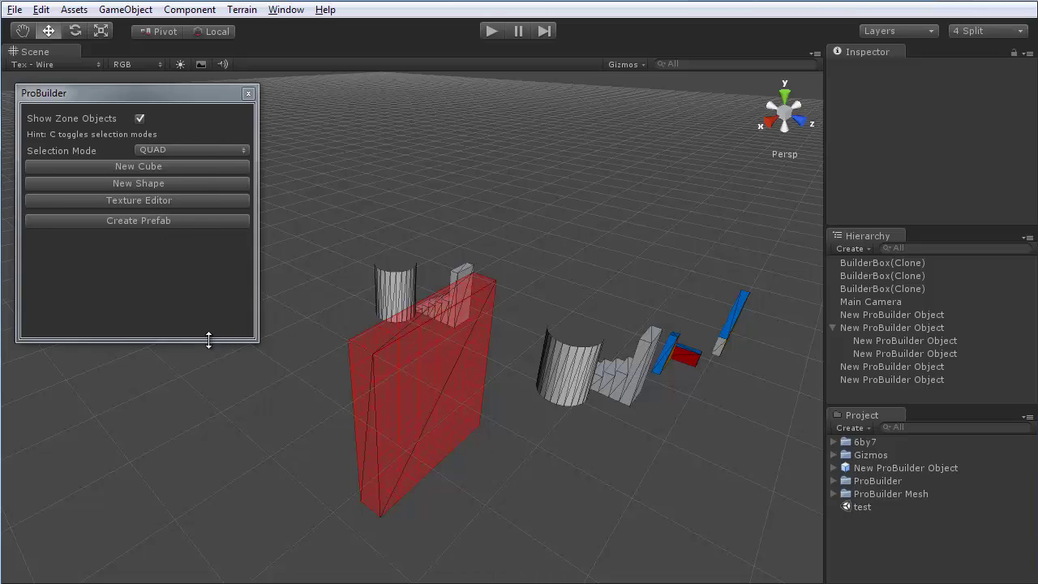
- Make the ProBuilder window slightly taller
left_click_drag(208, 341, 216, 371)
left_click_drag(422, 397, 460, 400, "alt")
left_click_drag(433, 415, 455, 402, "alt")
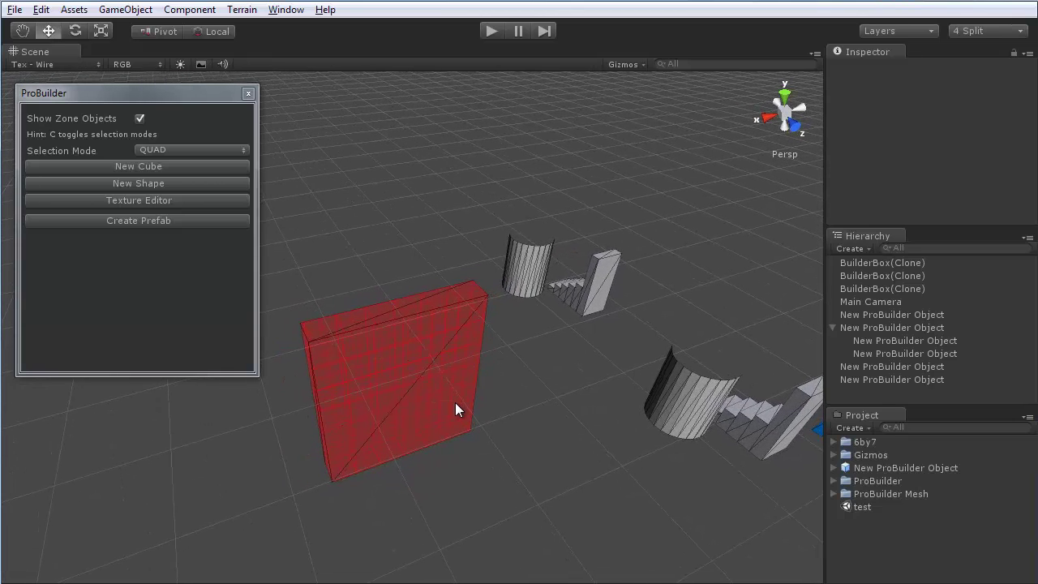